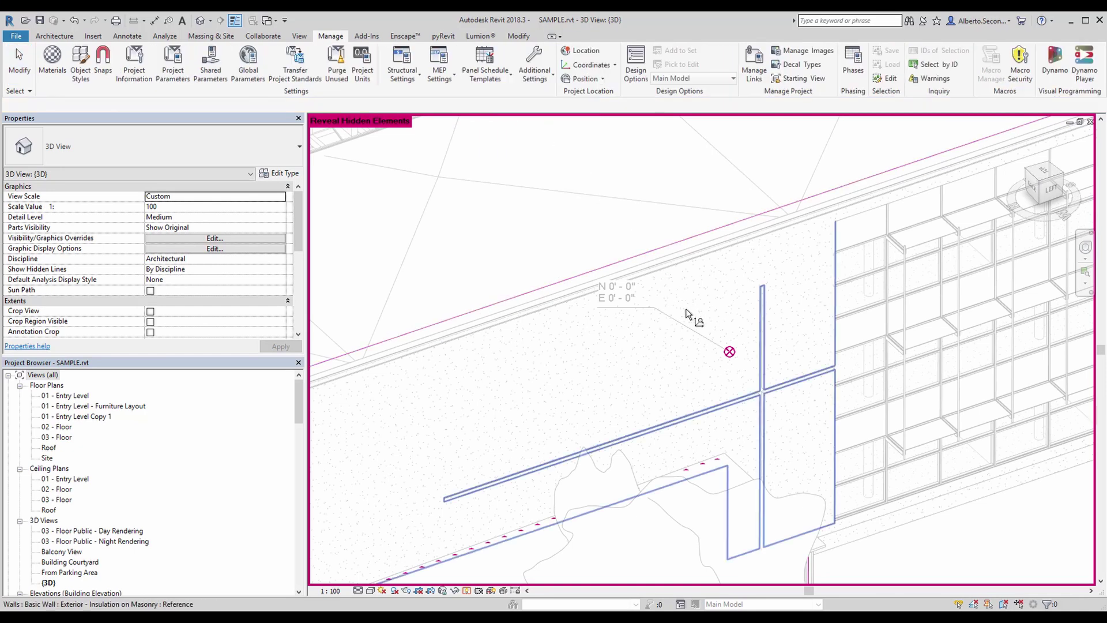
In Revit, rotate the shared coordinates 15° from project north at the project base point.
click(729, 353)
click(483, 360)
text(15)
click(553, 389)
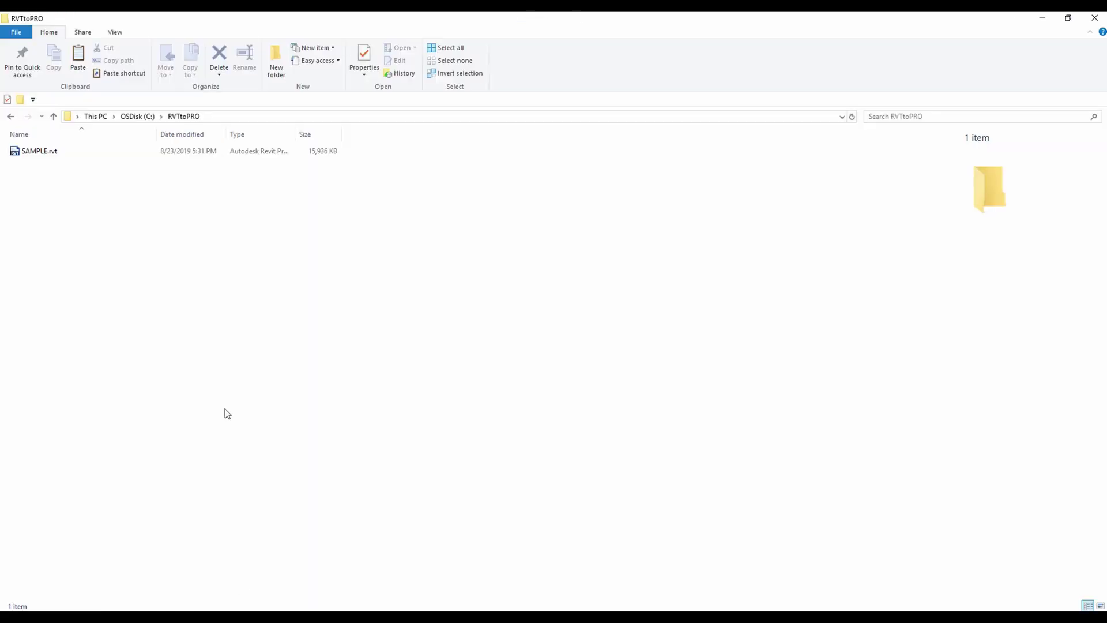
Confirm SAMPLE.rvt sits in C:\RVTtoPRO, then minimize File Explorer to return to ArcGIS Pro.
click(49, 152)
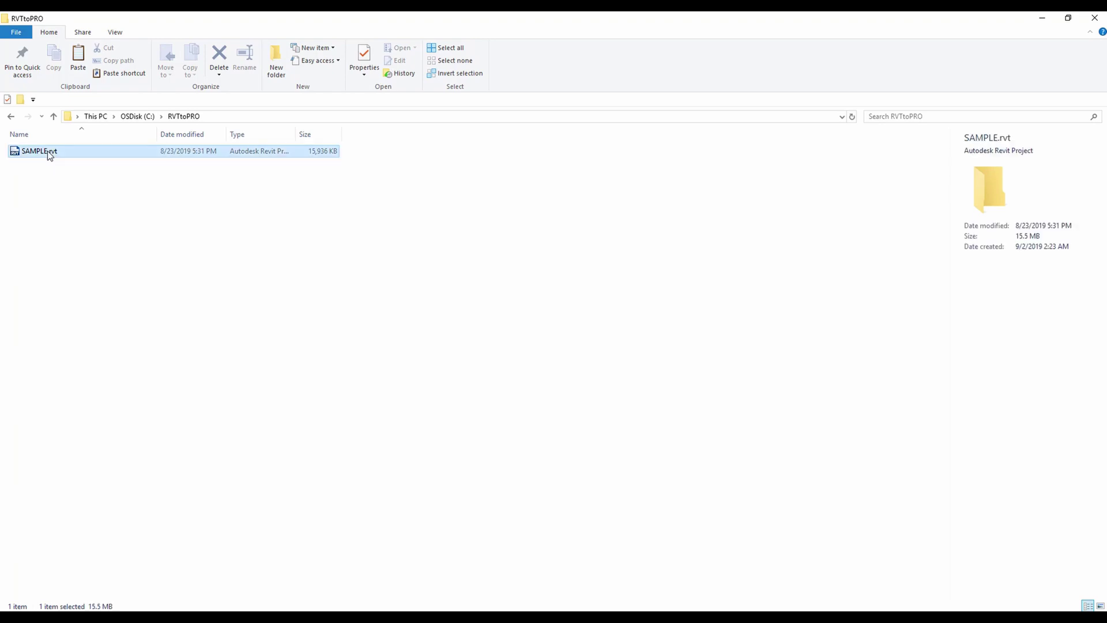
click(232, 116)
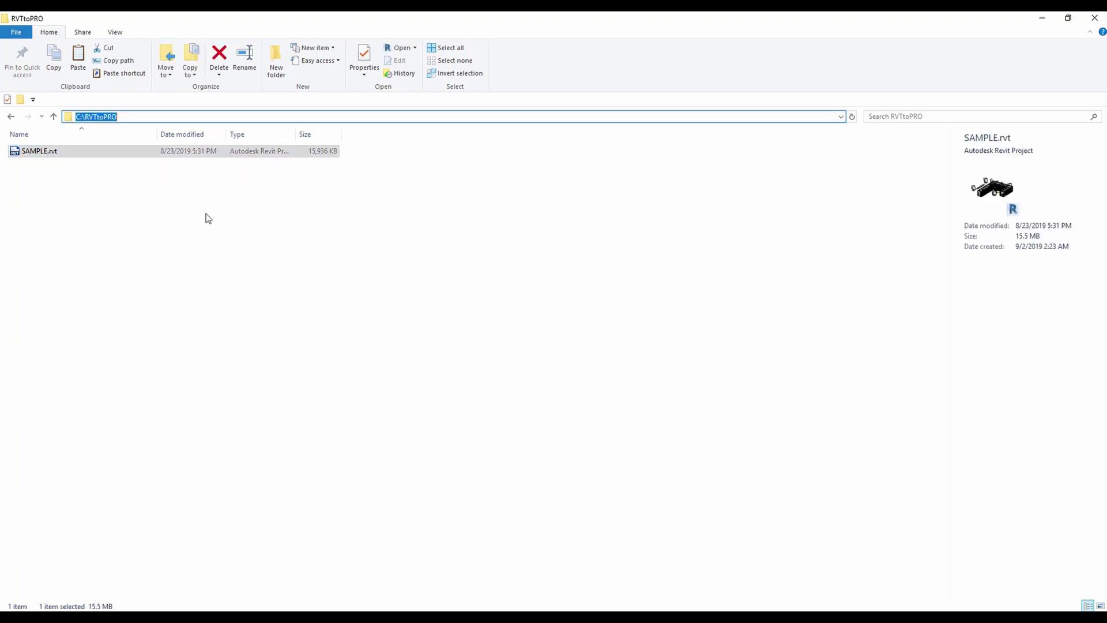
click(202, 229)
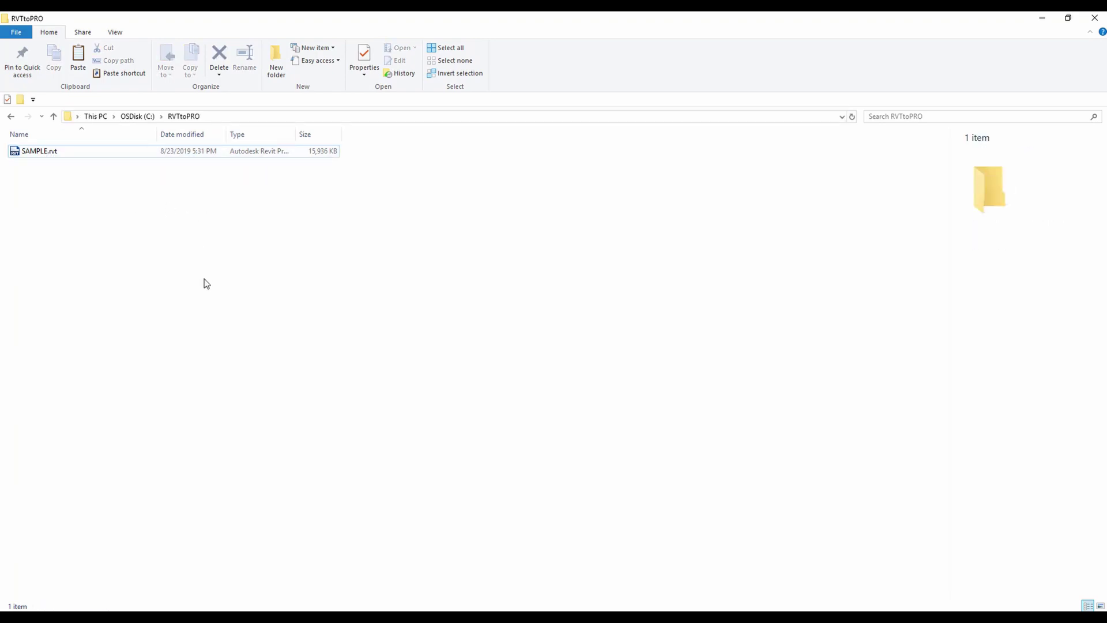
click(1042, 17)
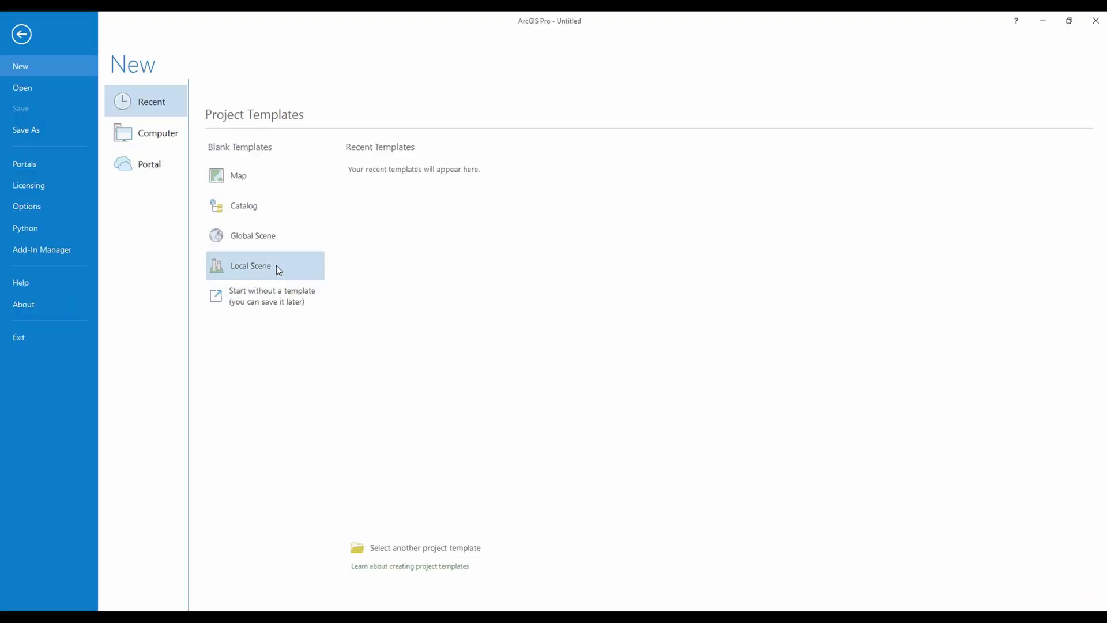
Set up a Local Scene project named rvttopro in C:\RVTtoPRO, with no separate project folder.
click(277, 267)
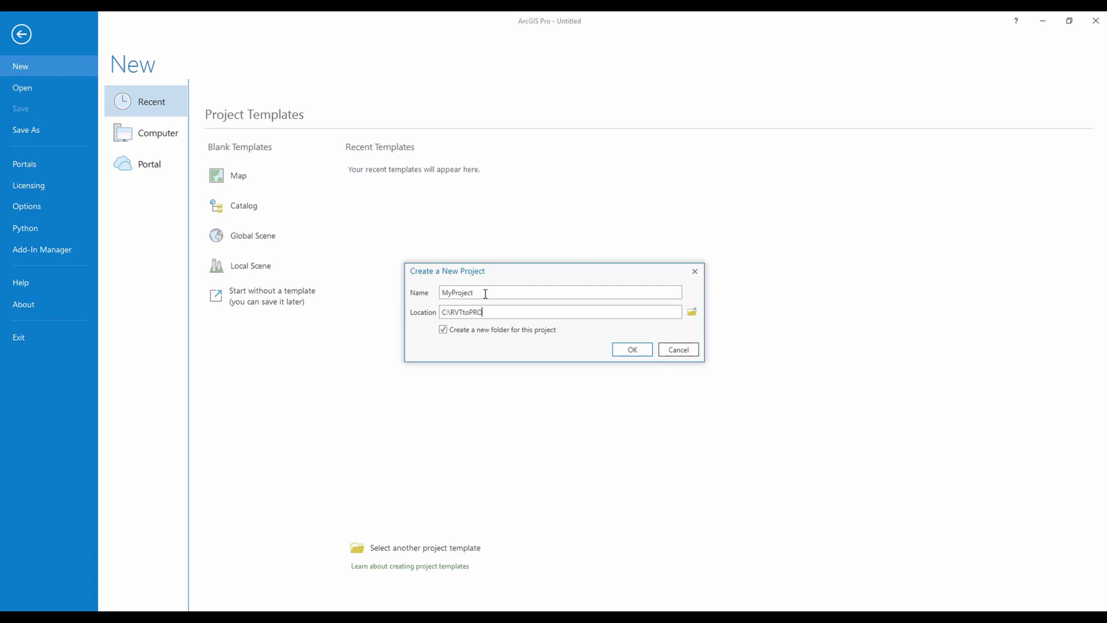
drag(482, 293, 438, 298)
text(rvttopro)
click(444, 330)
Create the rvttopro project and zoom out to North America on aerial imagery.
click(633, 350)
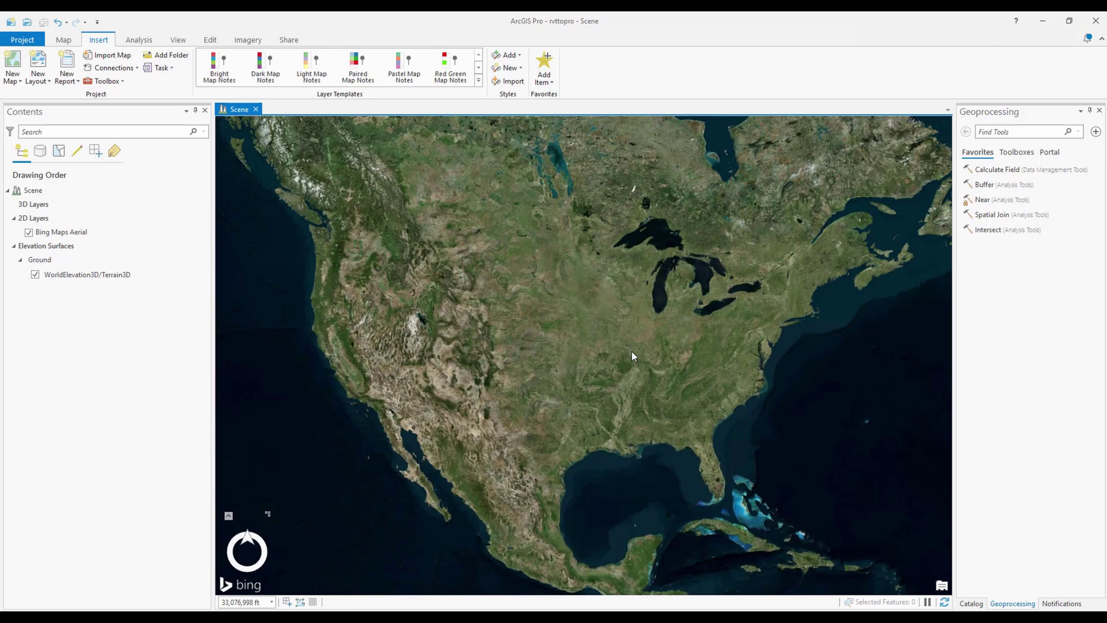
scroll(631, 351, down, 3)
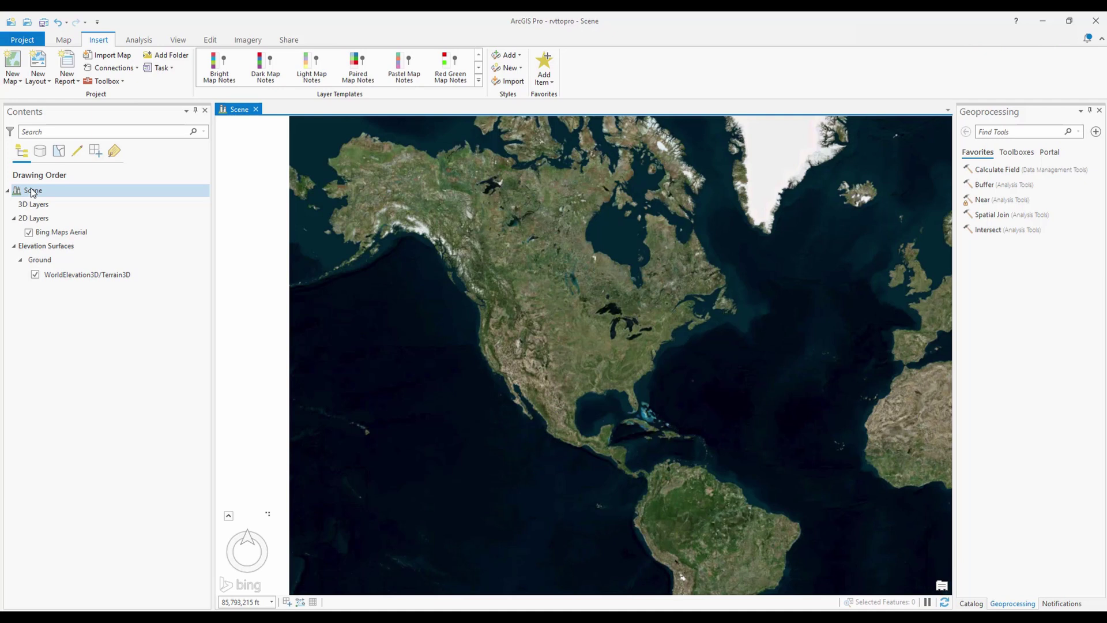
Set the scene's coordinate system to NAD 1983 HARN StatePlane California VI FIPS 0406 Feet.
right_click(30, 188)
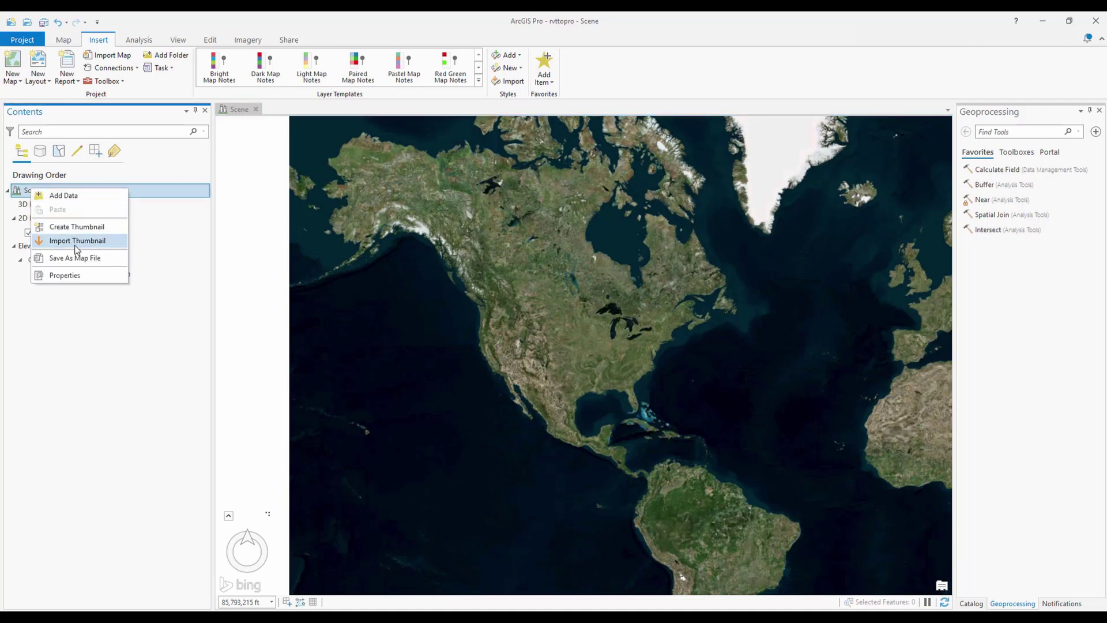
click(71, 275)
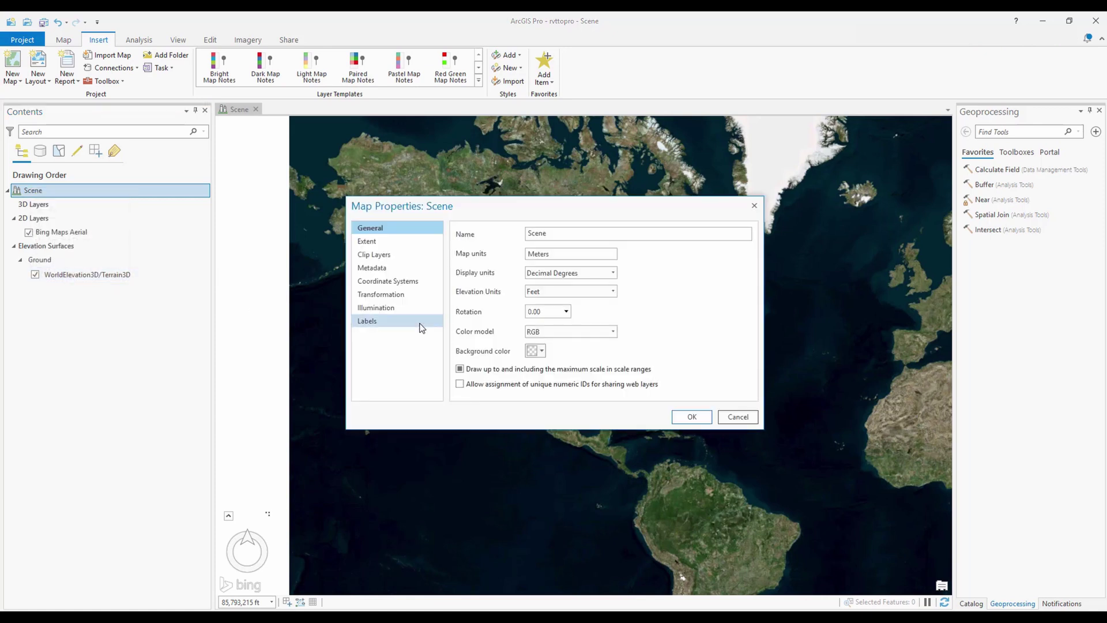
click(402, 287)
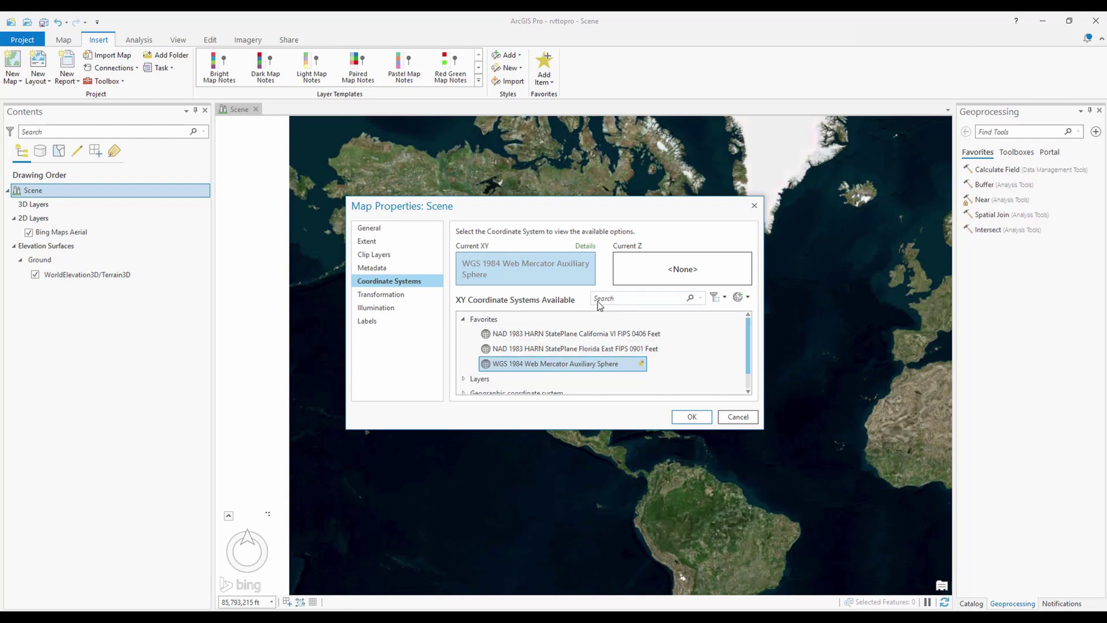
click(547, 335)
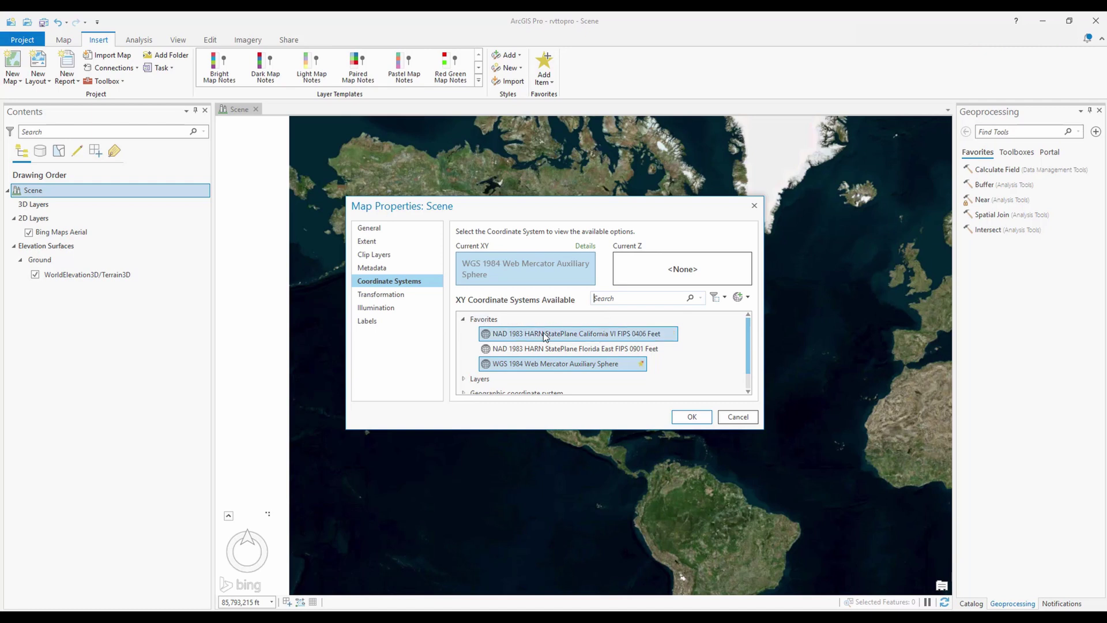
click(548, 337)
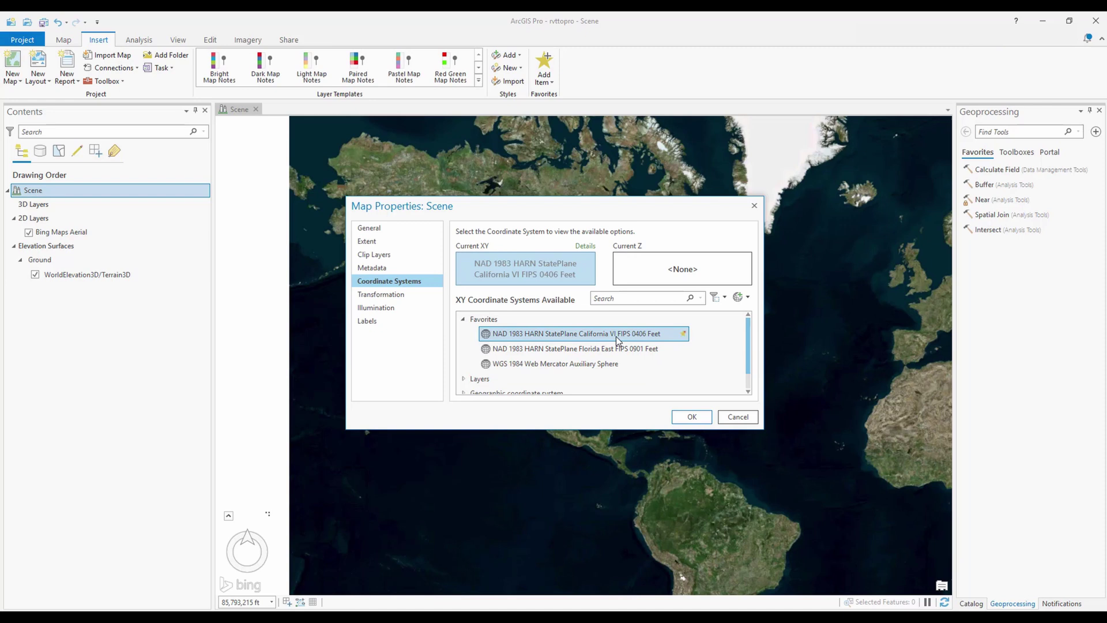
click(687, 419)
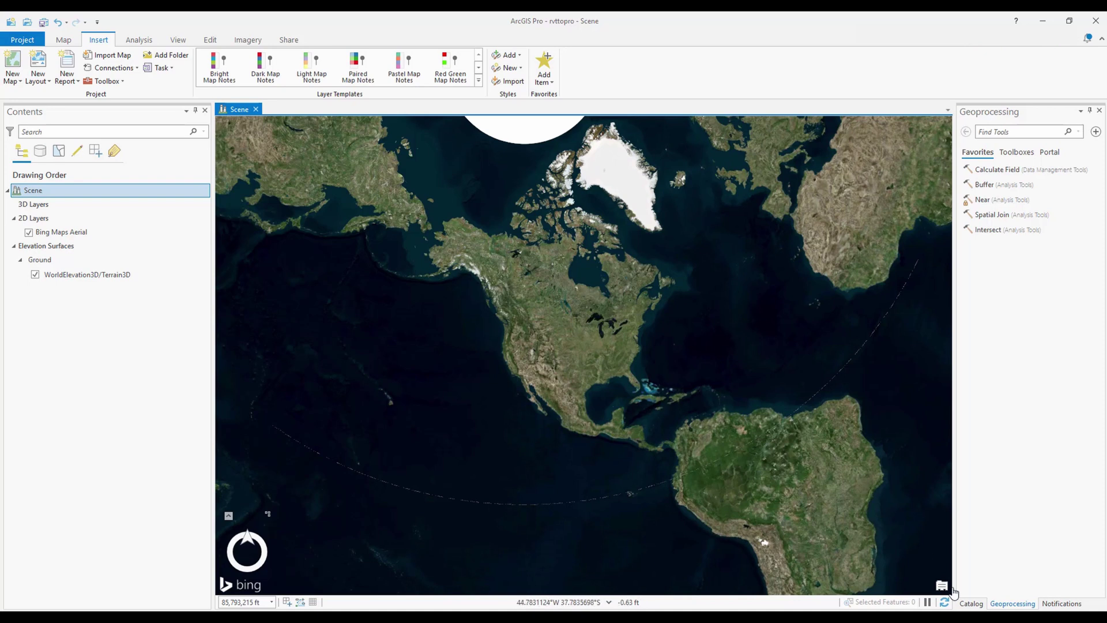
Drag SAMPLE.rvt from the Catalog's RVTtoPRO folder into the scene as a 3D layer.
click(972, 604)
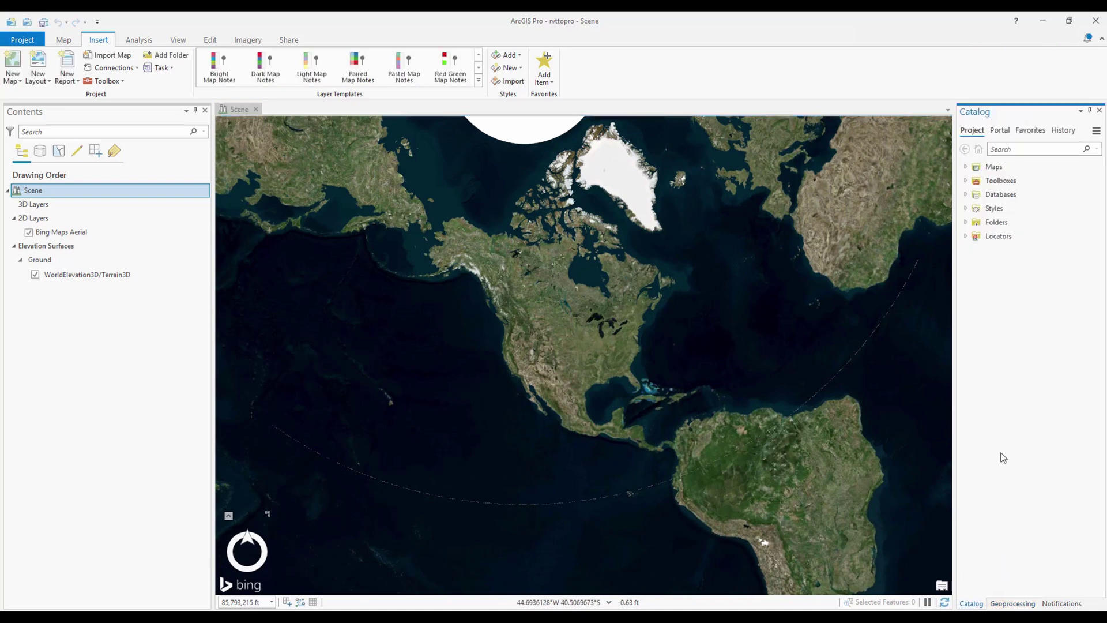
click(965, 222)
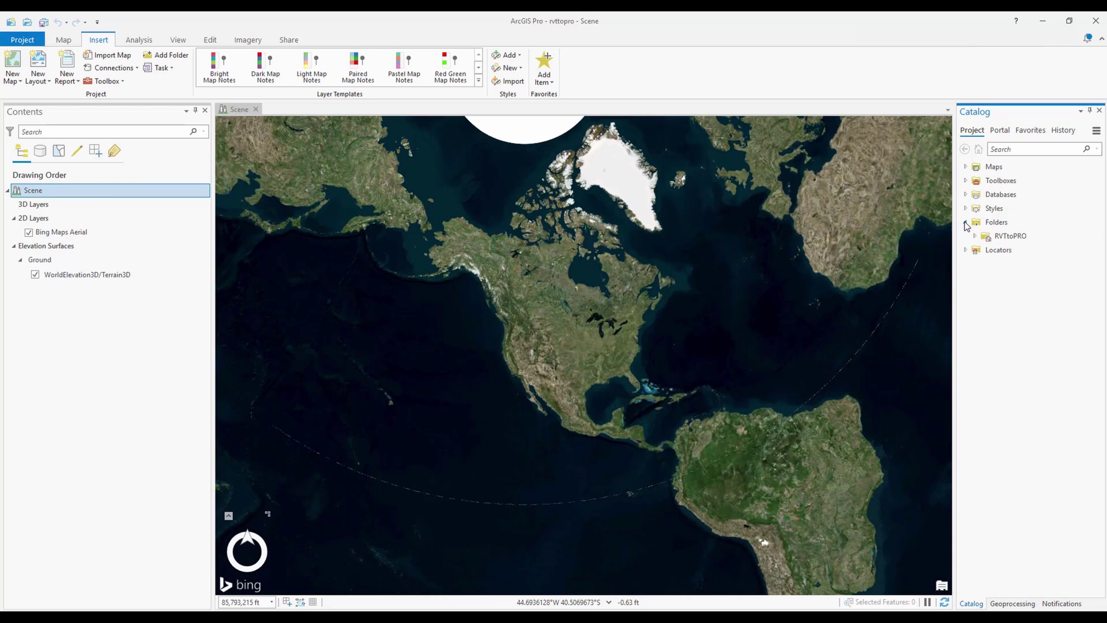
click(975, 236)
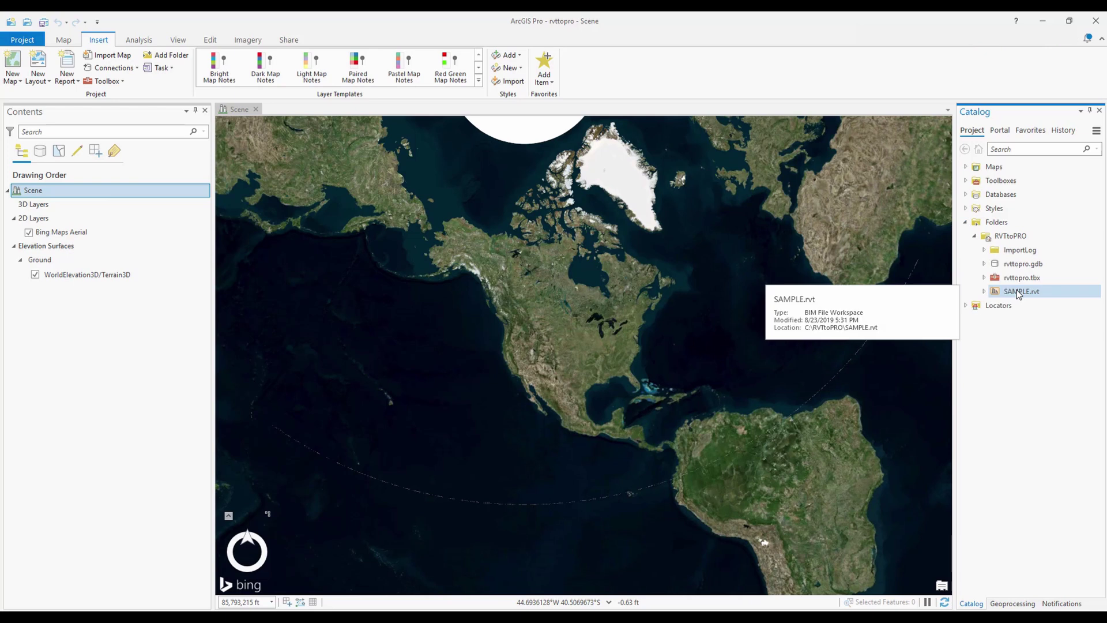
drag(1018, 294, 882, 297)
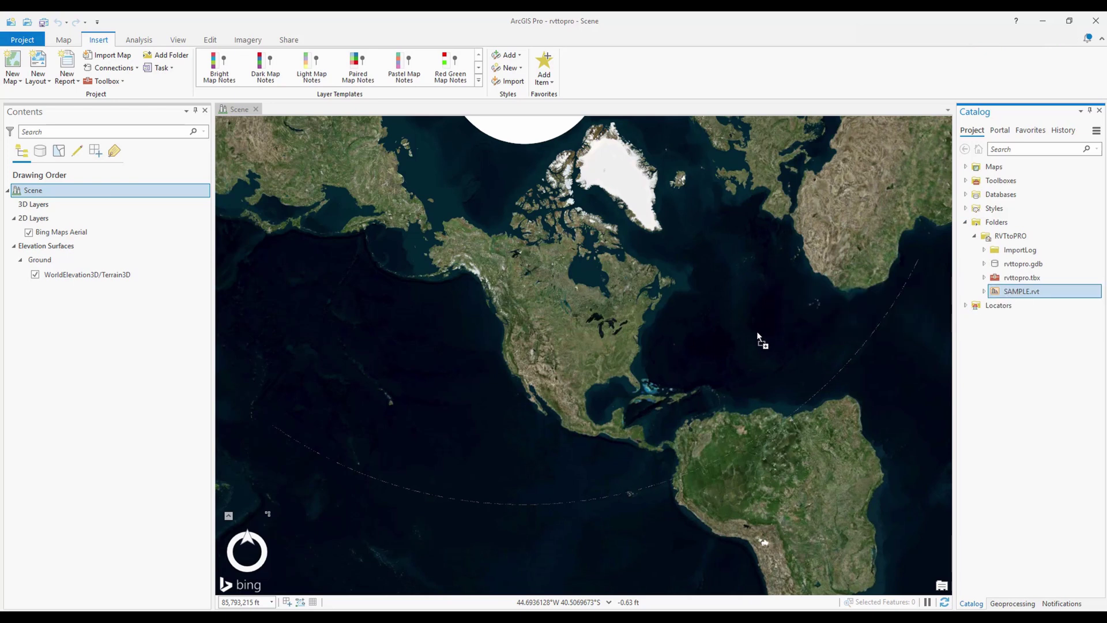
drag(756, 331, 757, 331)
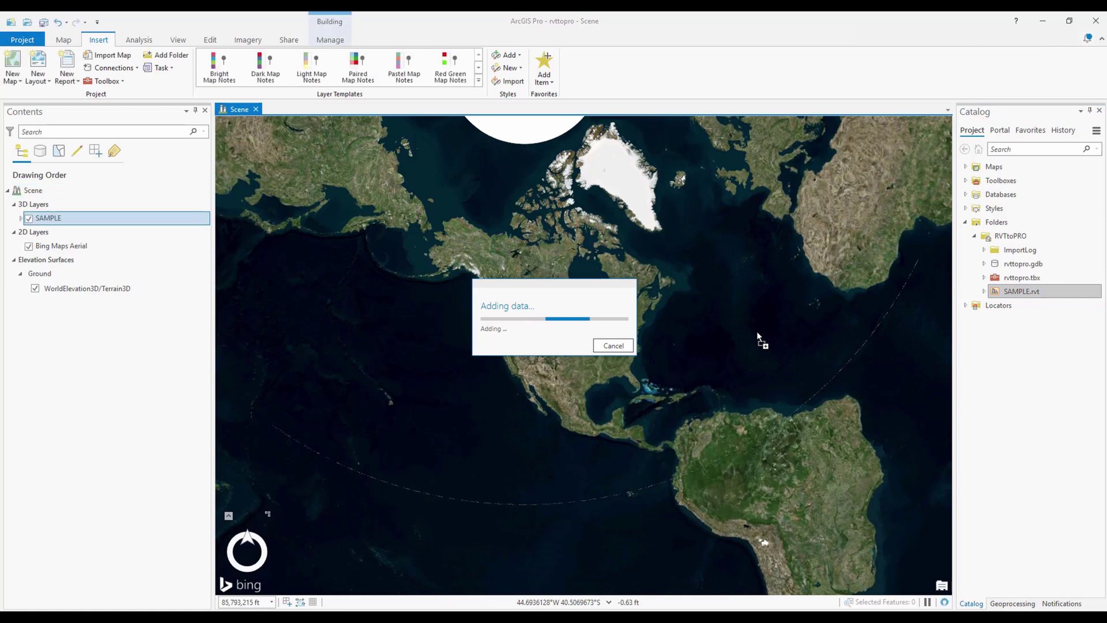
click(32, 190)
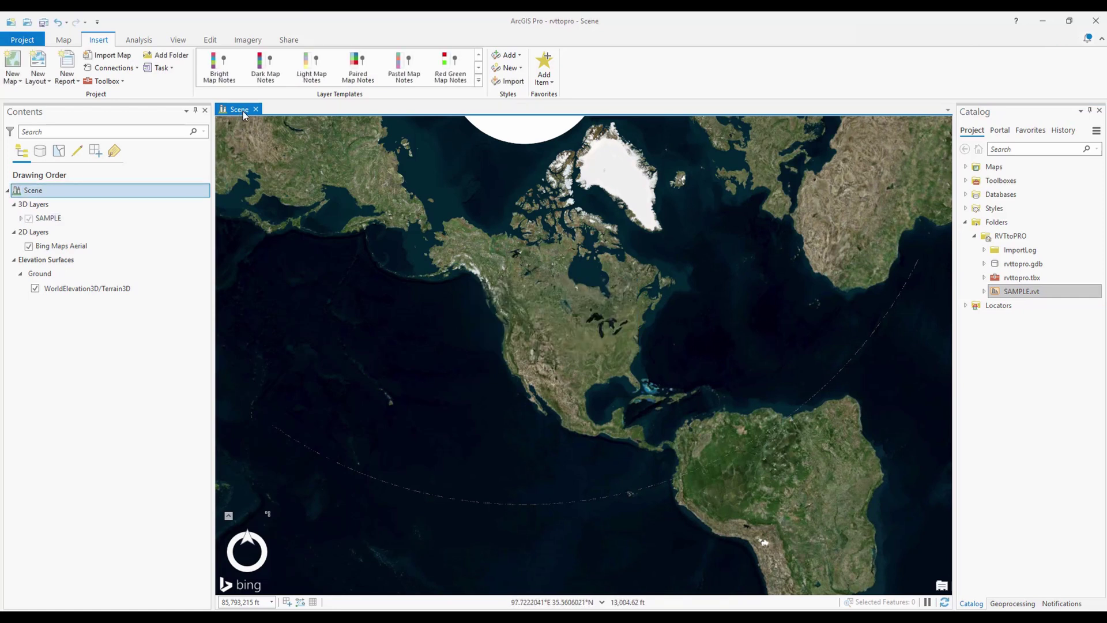
Rename the scene to Scene 1 in its properties, then select the SAMPLE layer.
double_click(33, 190)
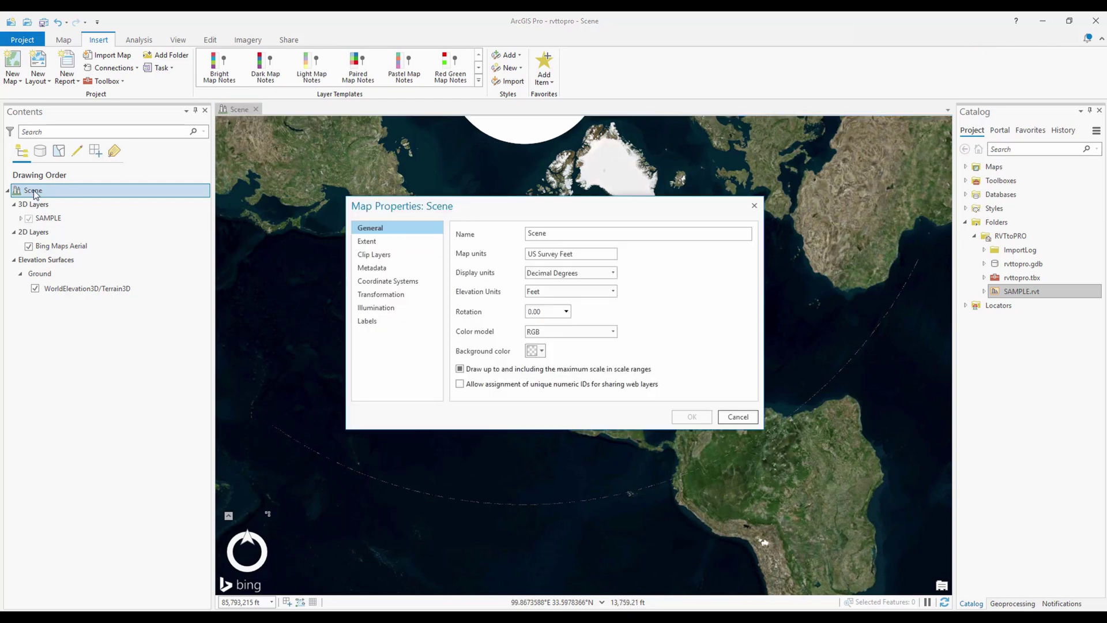
click(565, 234)
text(1)
click(691, 416)
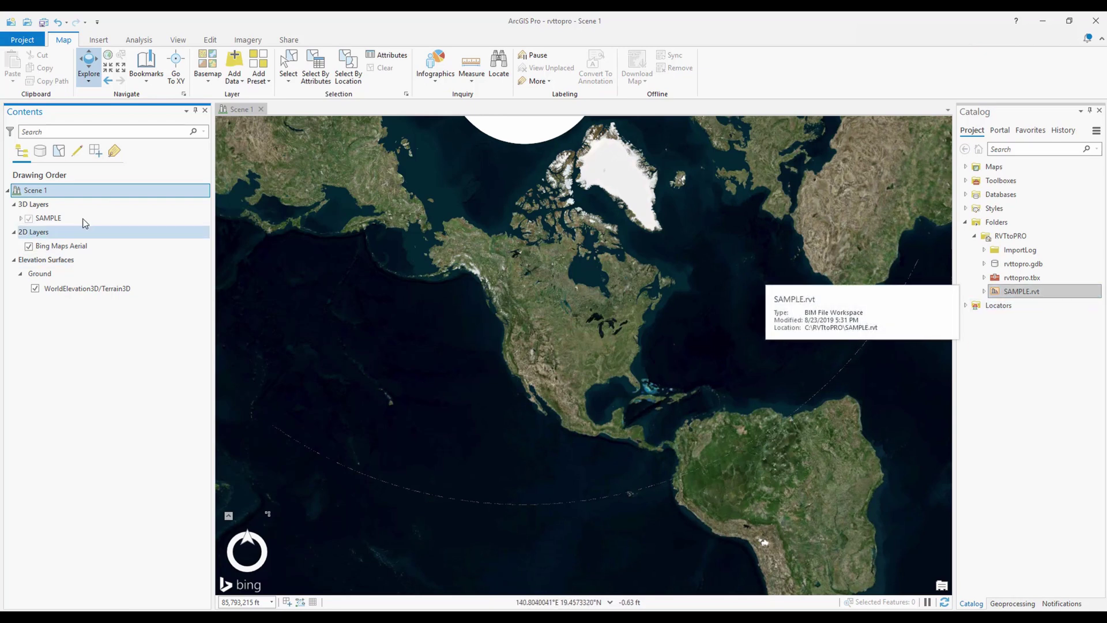
click(54, 220)
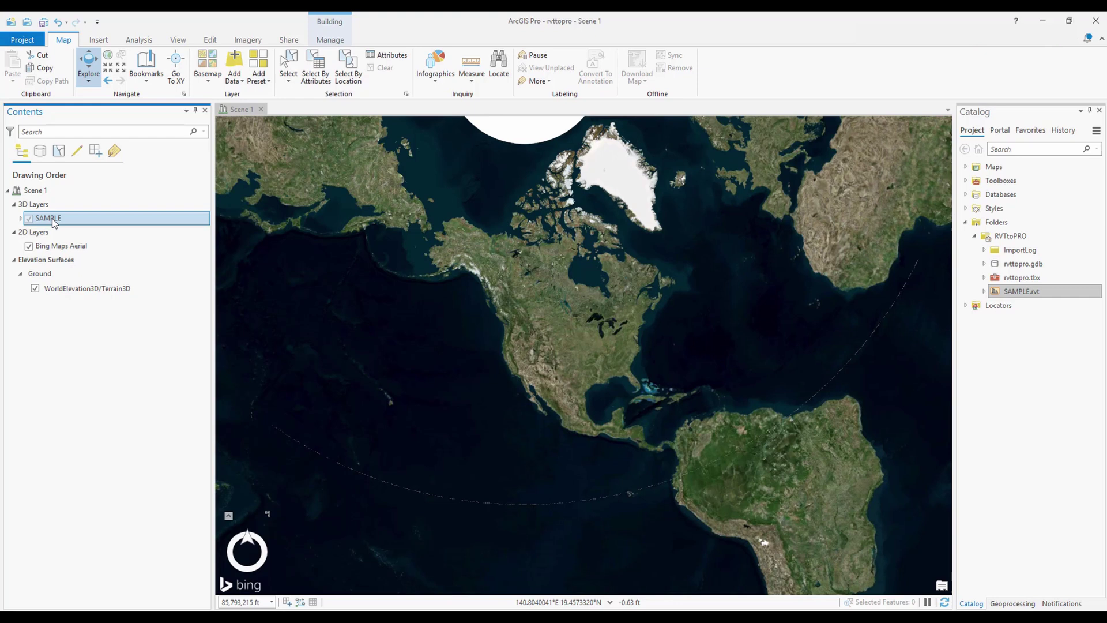
Run Define Projection on ExteriorShell with NAD 1983 HARN StatePlane California VI FIPS 0406 Feet.
click(338, 42)
click(23, 72)
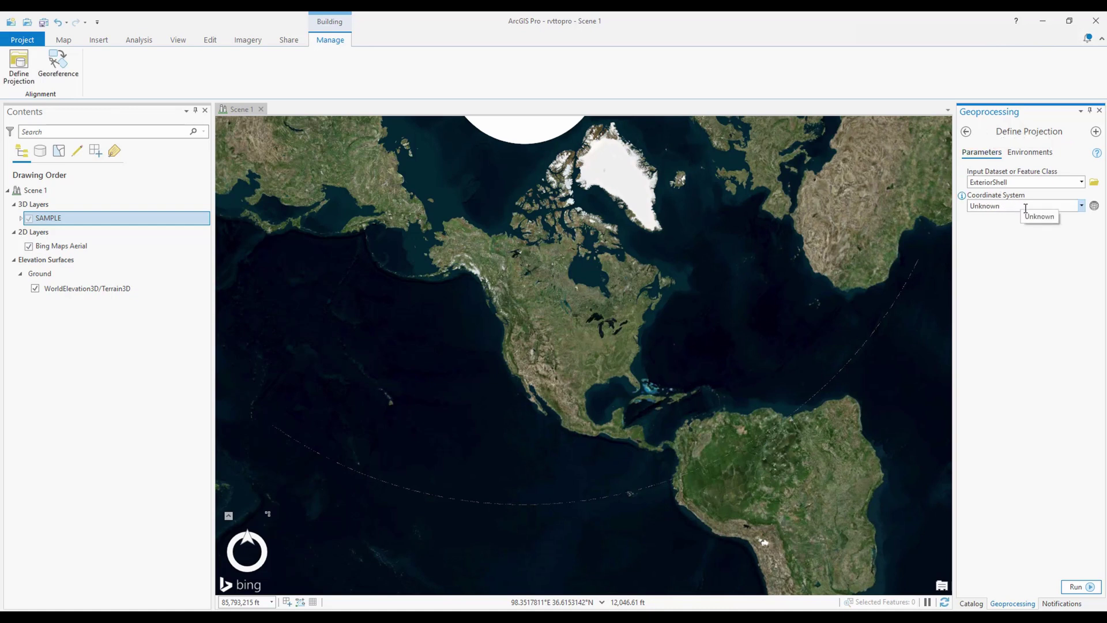
click(1095, 206)
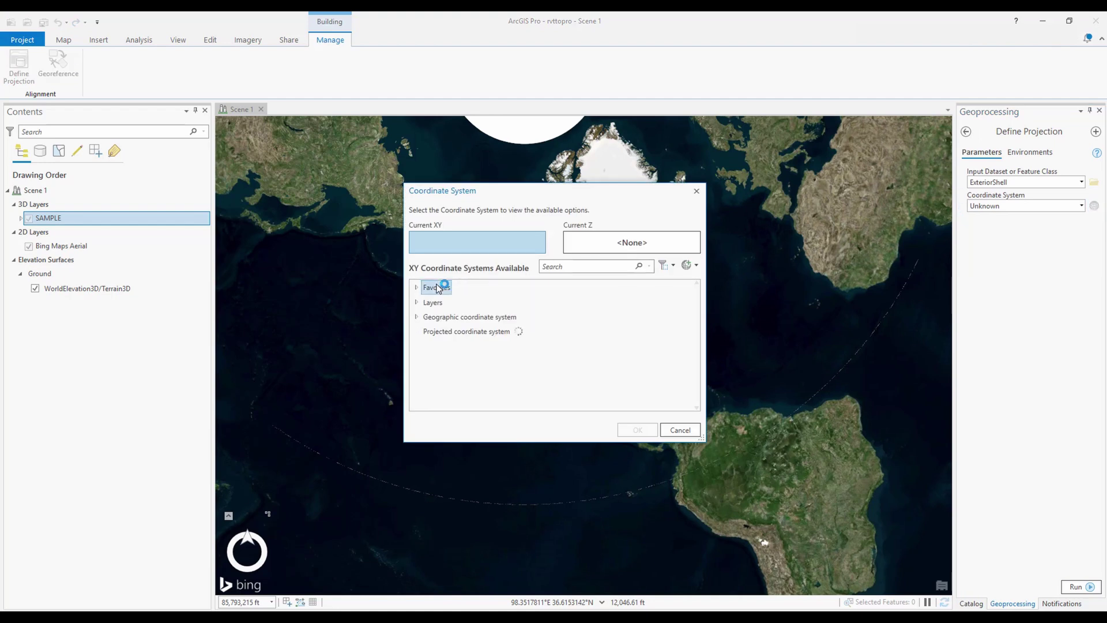
click(416, 287)
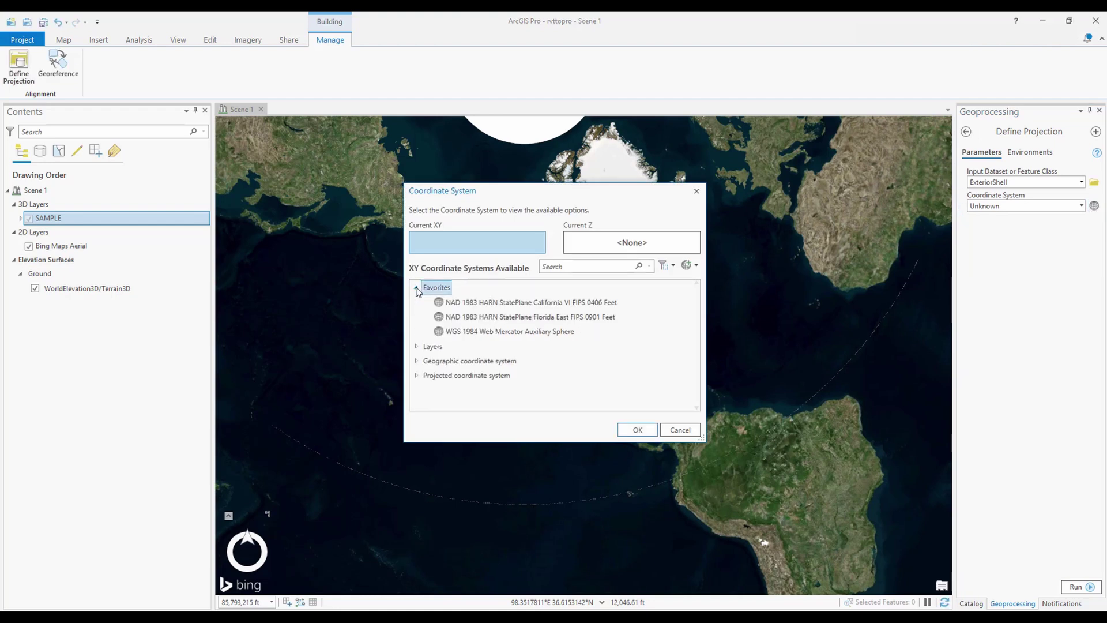
click(524, 302)
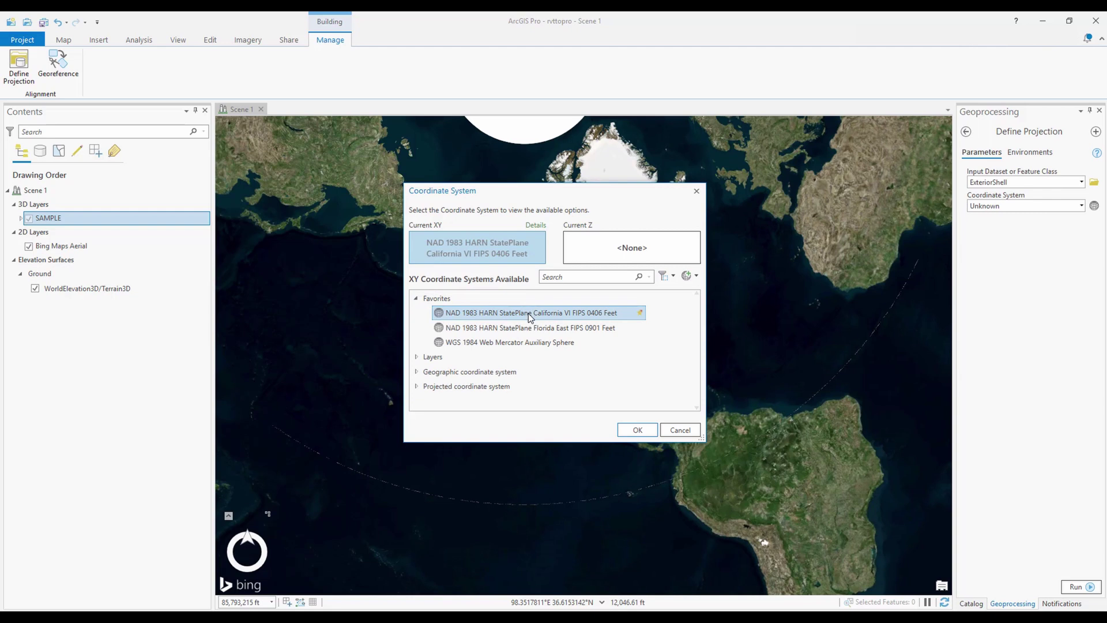
click(638, 431)
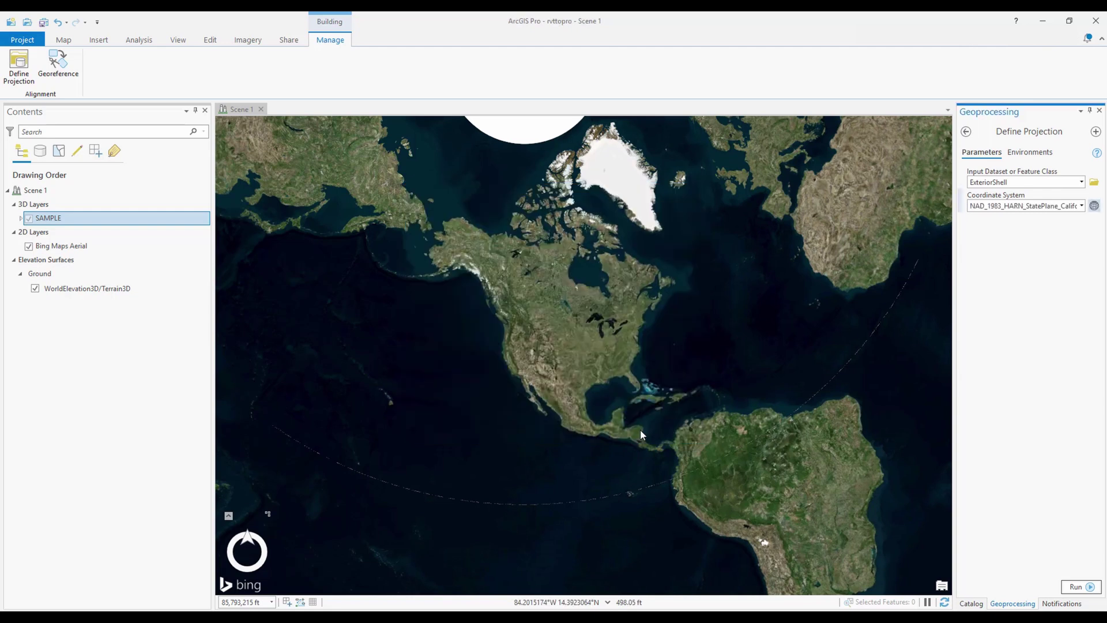
click(1076, 586)
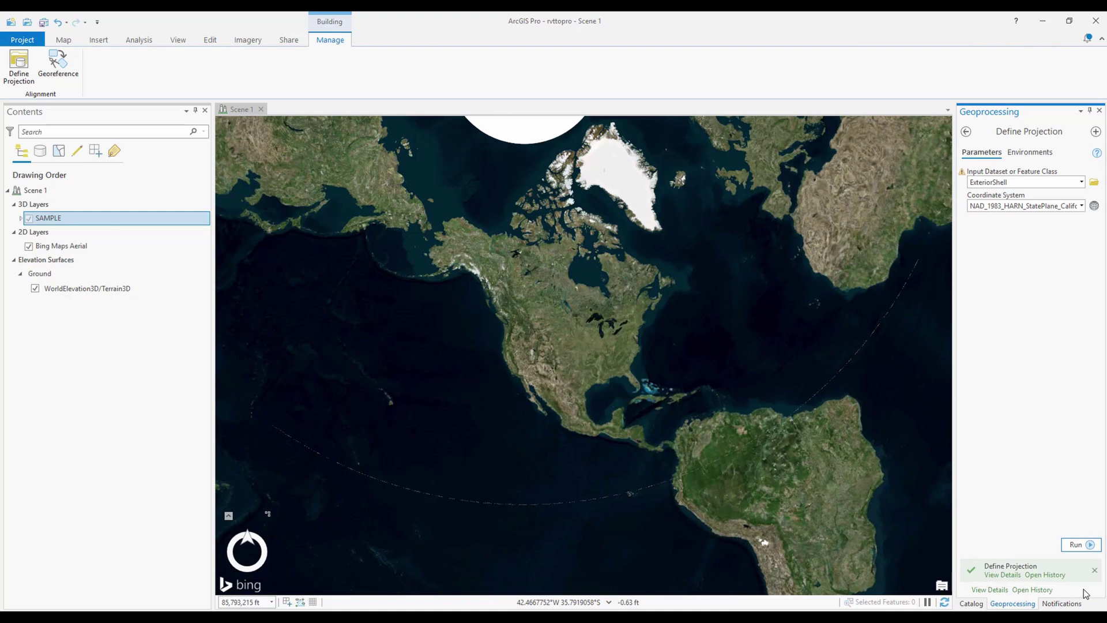
Expand SAMPLE and switch on the Architectural, Structural, Mechanical and Piping sublayers.
click(22, 218)
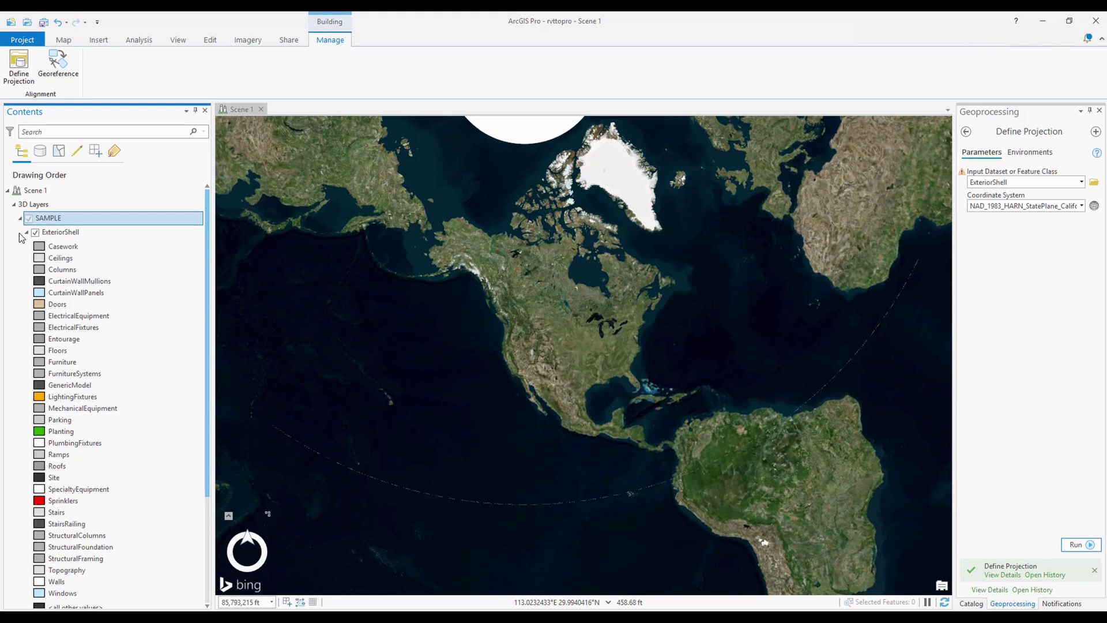
click(27, 232)
click(35, 246)
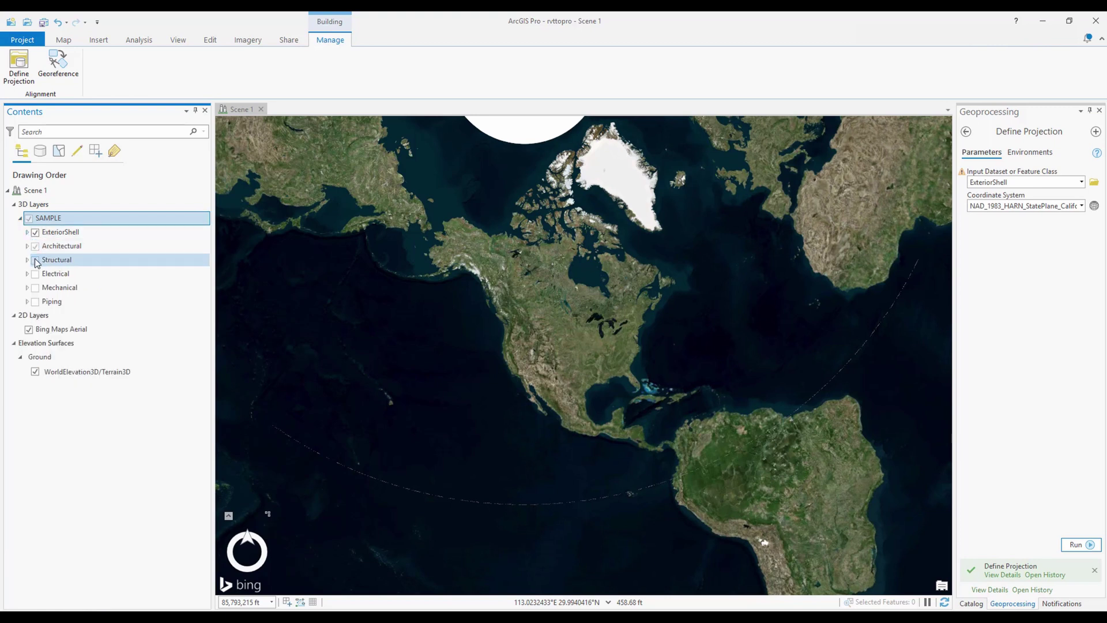
click(35, 260)
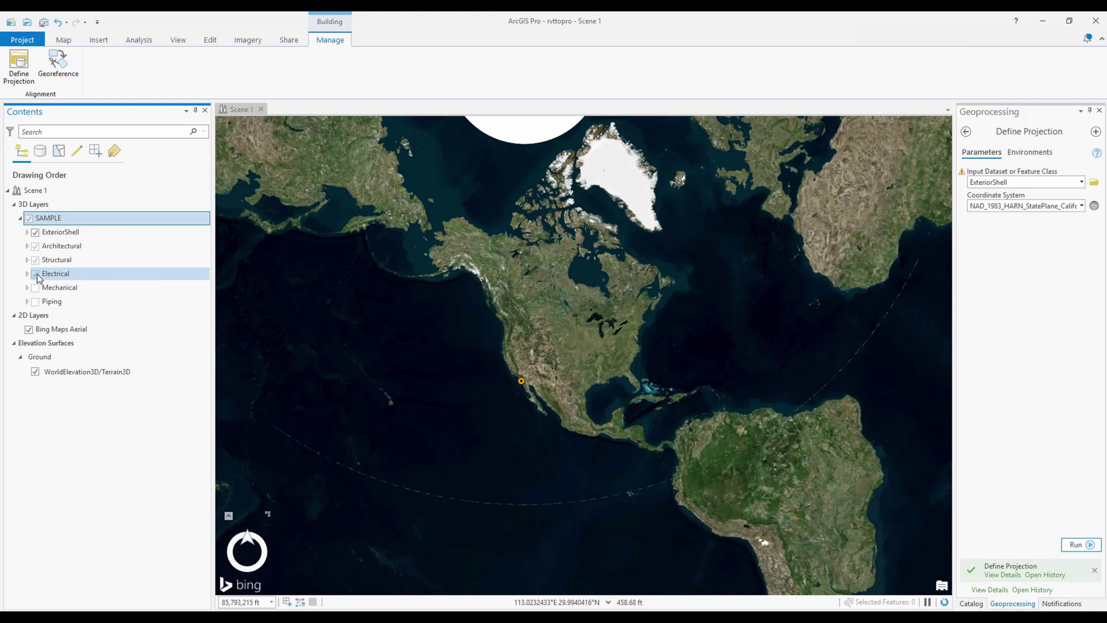
click(35, 287)
click(35, 302)
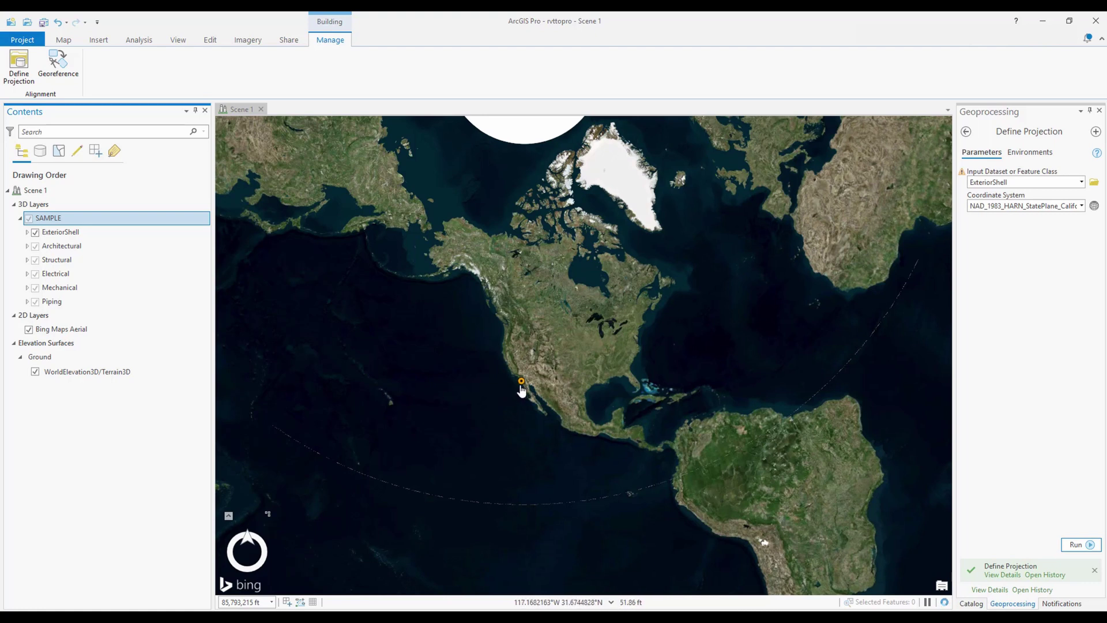
Zoom to the SAMPLE layer and orbit in close on the 3D building and its trees.
right_click(43, 218)
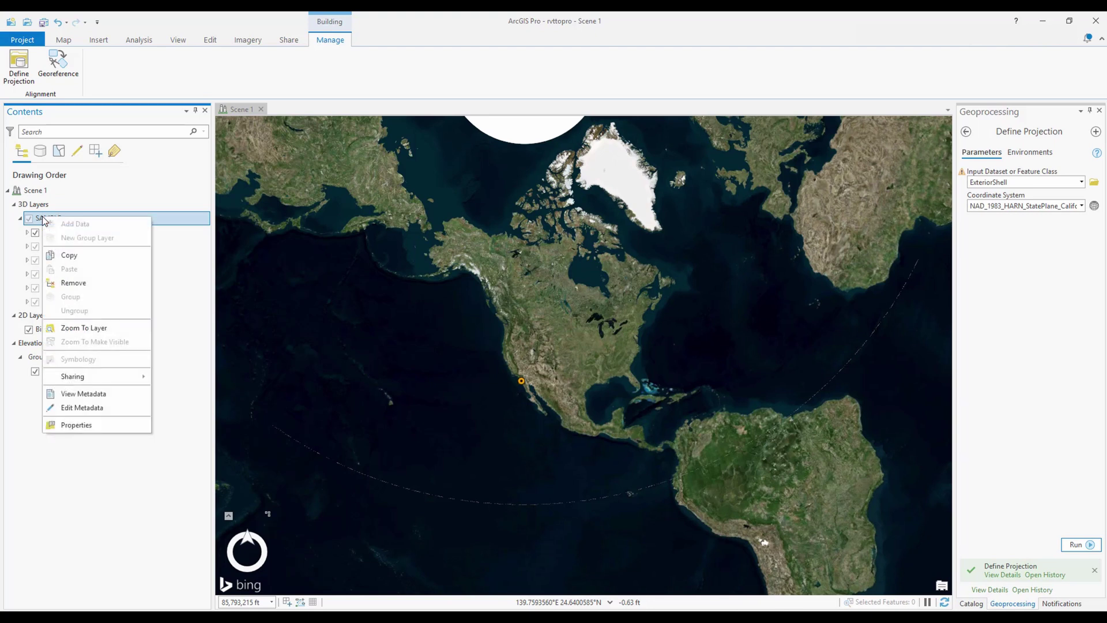
click(89, 329)
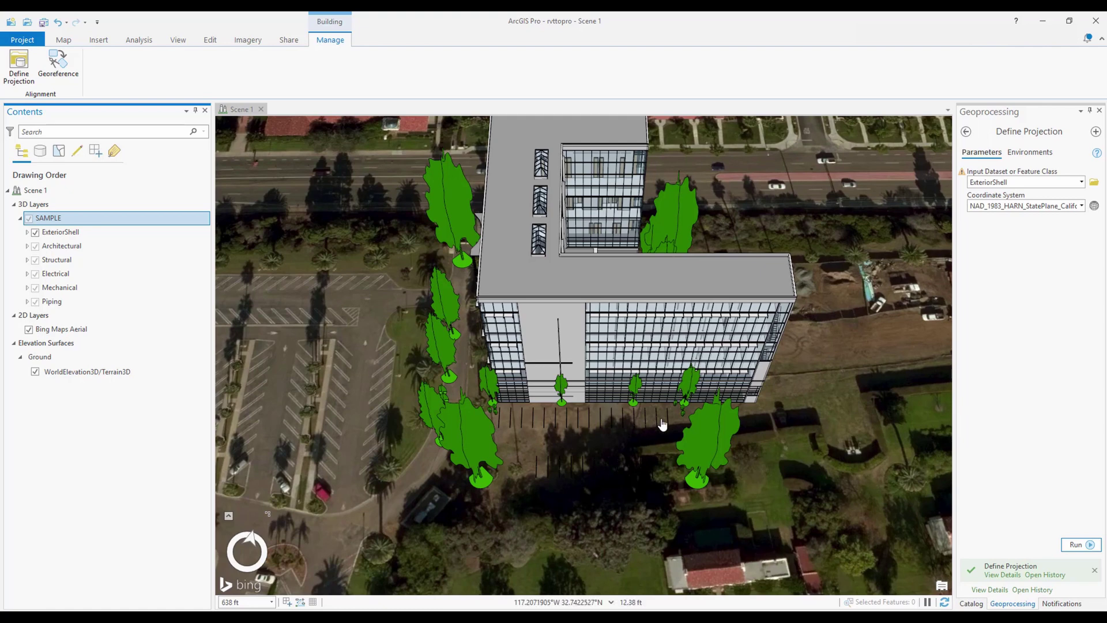
mouse_move(781, 404)
middle_down()
mouse_move(681, 362)
mouse_move(860, 325)
middle_up()
scroll(861, 325, up, 2)
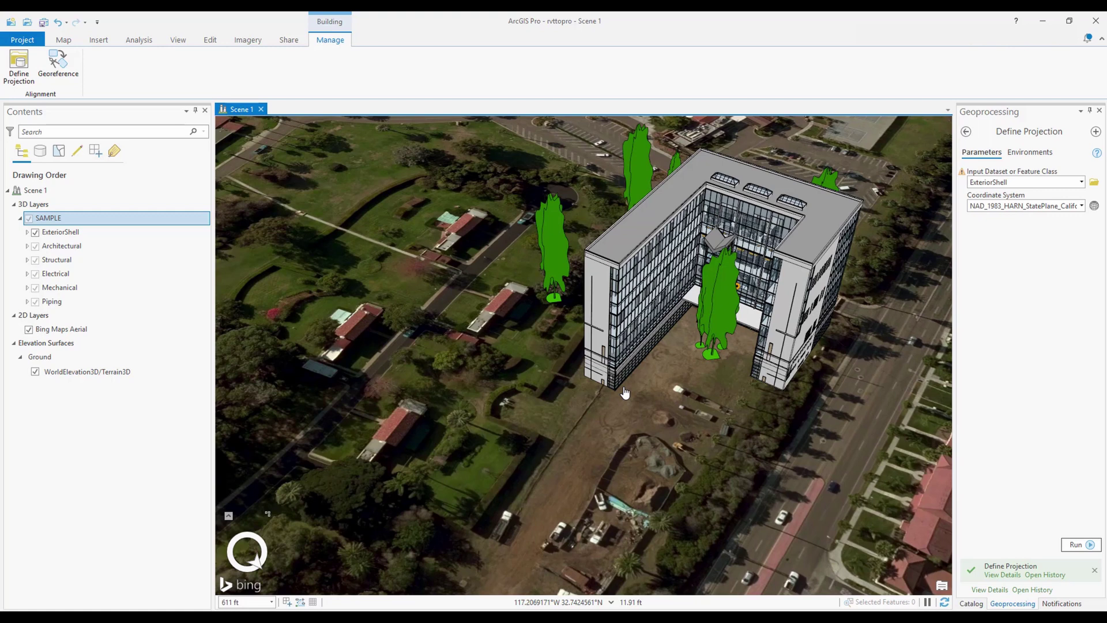
Create a new local scene from the Insert tab's New Map options.
click(98, 40)
click(12, 76)
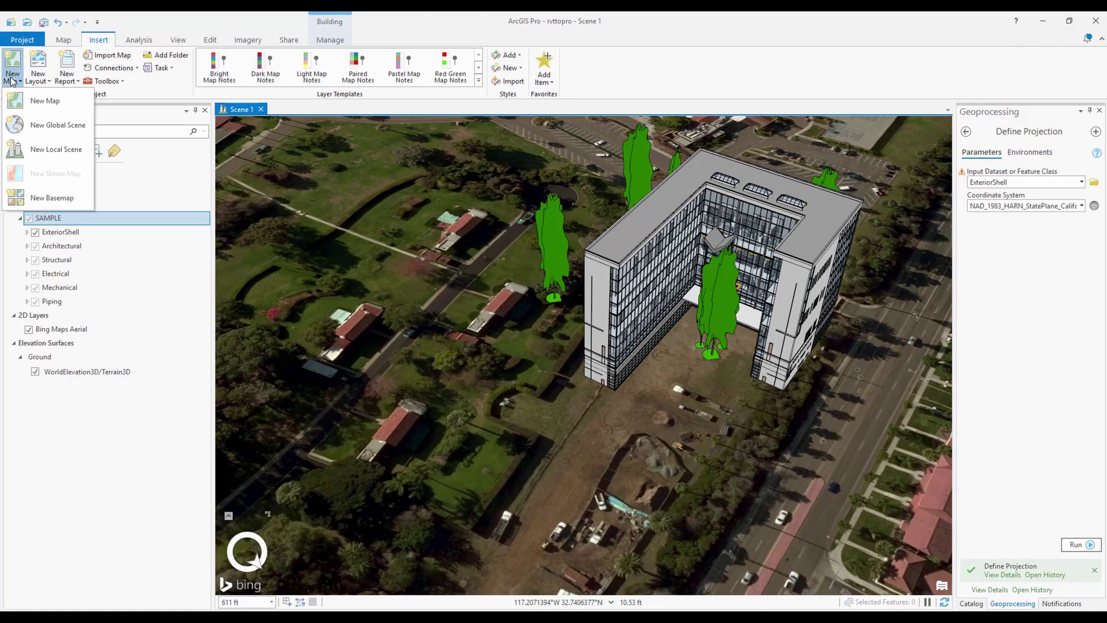
click(48, 151)
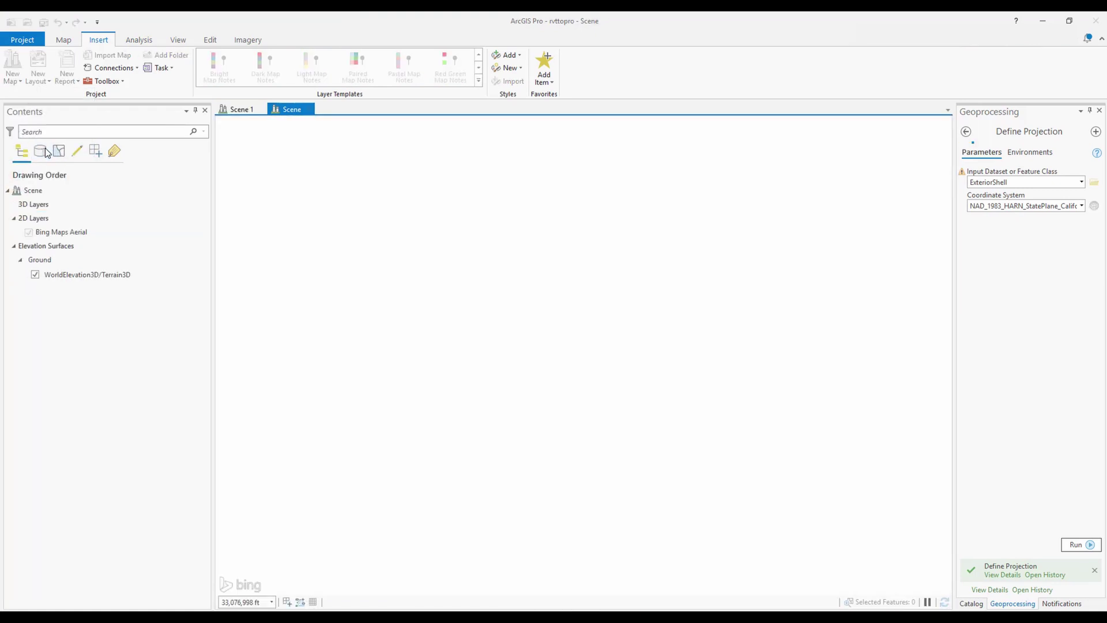
Rename the new scene to Scene 2 and zoom out to North America.
click(37, 192)
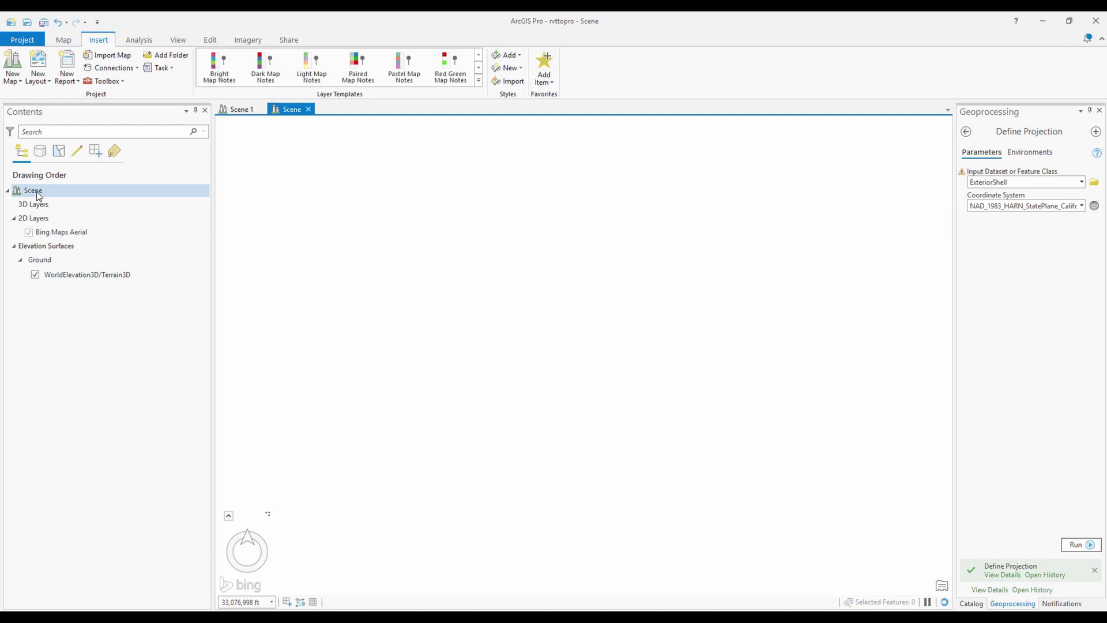
double_click(36, 192)
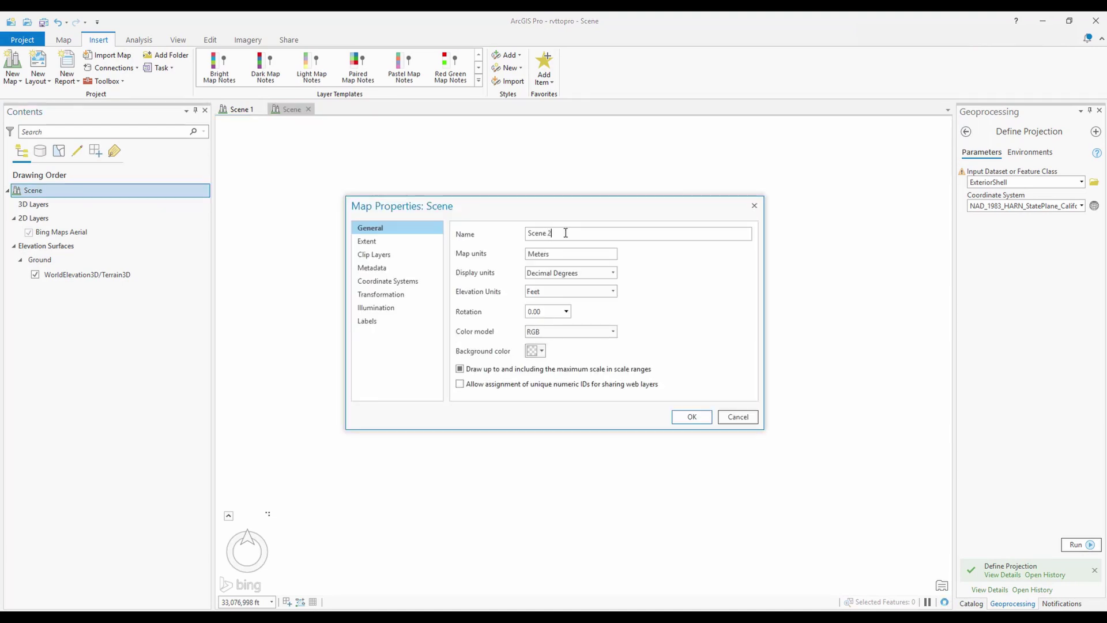
click(696, 417)
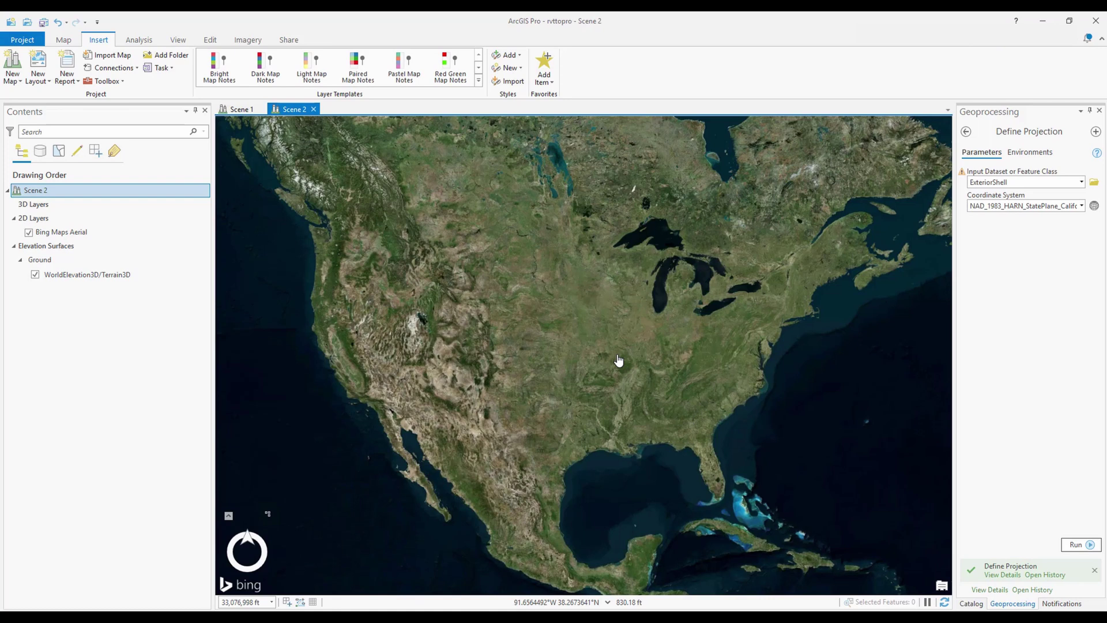
scroll(619, 363, down, 2)
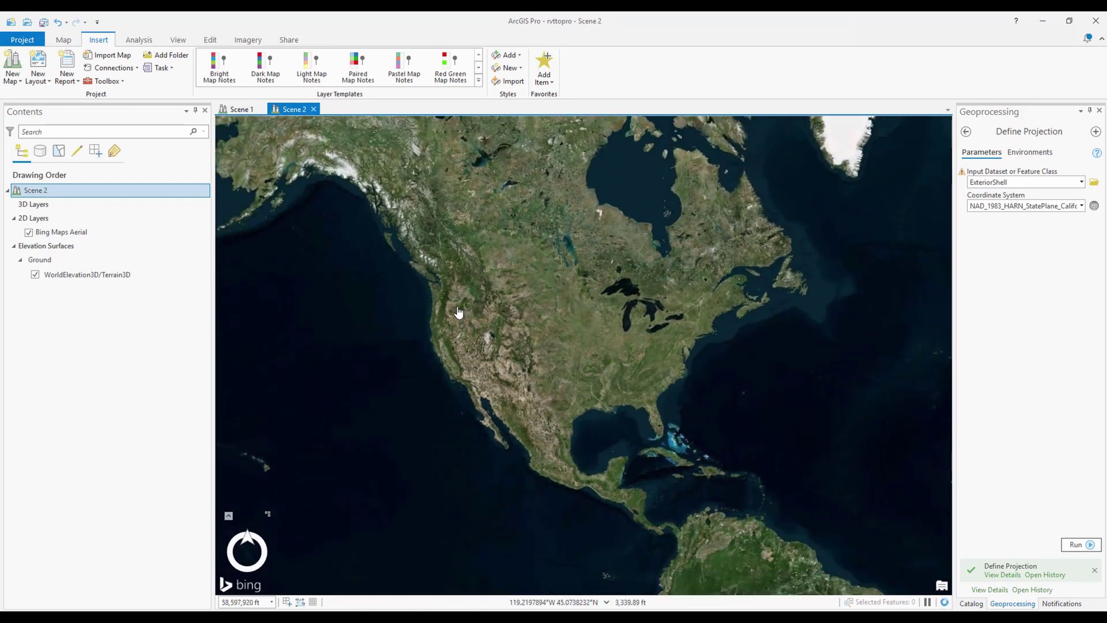
scroll(583, 338, down, 2)
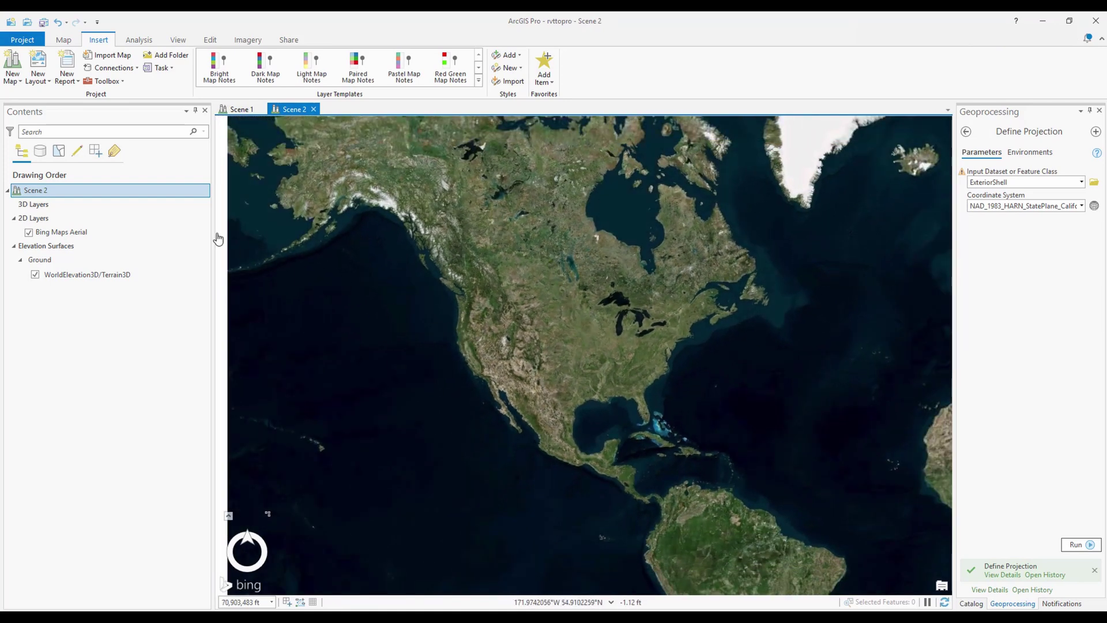
Set Scene 2's coordinate system to NAD 1983 HARN StatePlane California VI FIPS 0406 Feet.
right_click(37, 194)
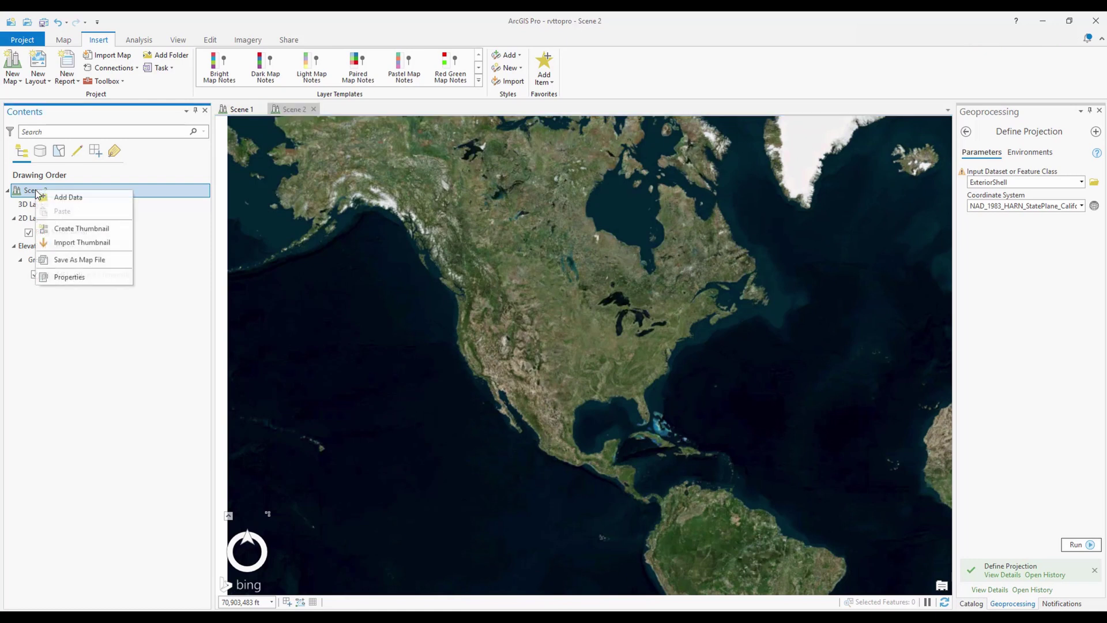
click(69, 279)
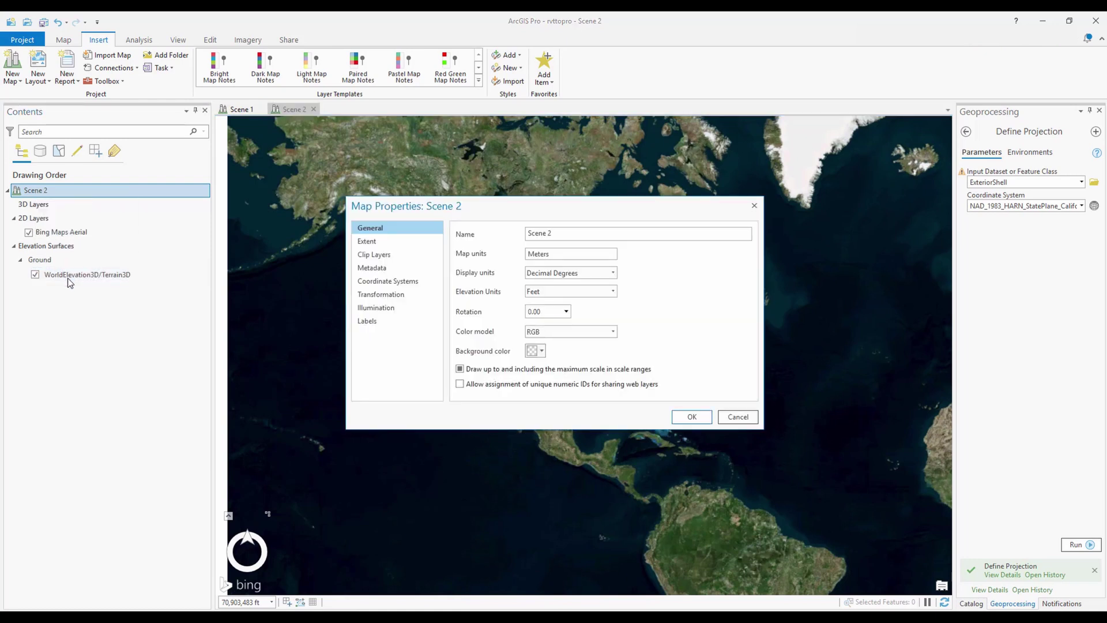
click(389, 281)
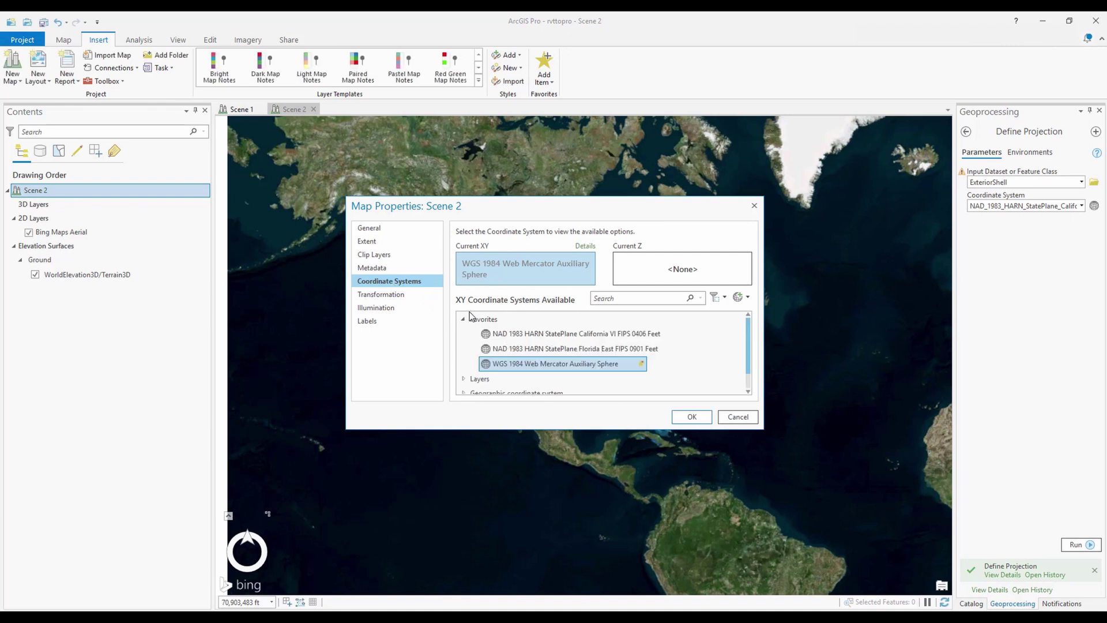
click(534, 334)
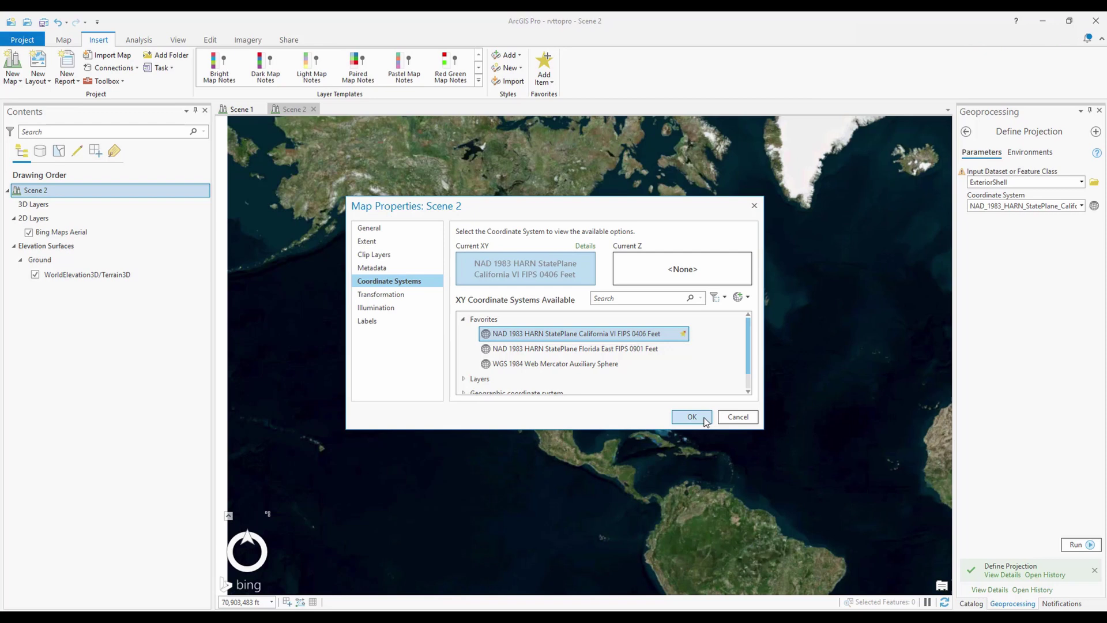
click(692, 416)
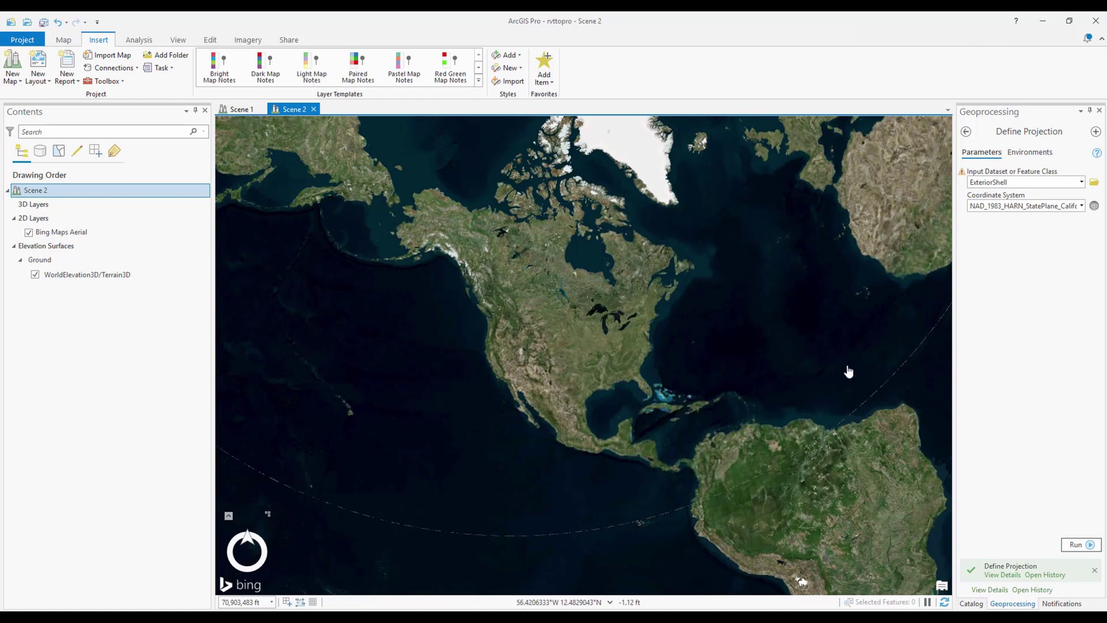
Drag SAMPLE.rvt from the RVTtoPRO folder in Catalog onto the Scene 2 view.
click(972, 604)
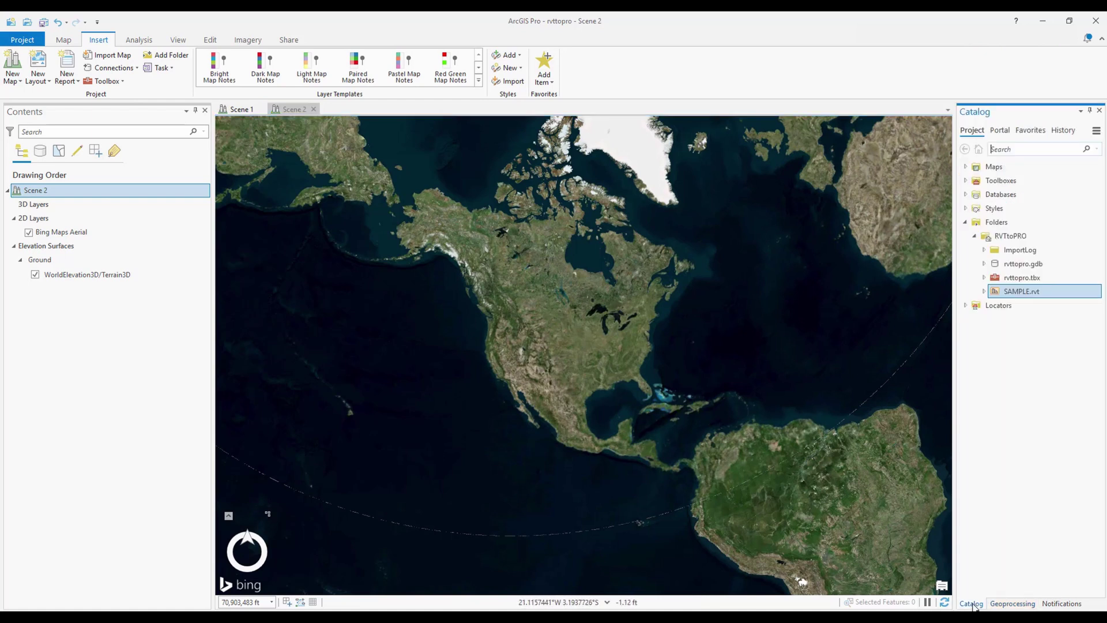
drag(1016, 293, 860, 294)
drag(704, 344, 703, 345)
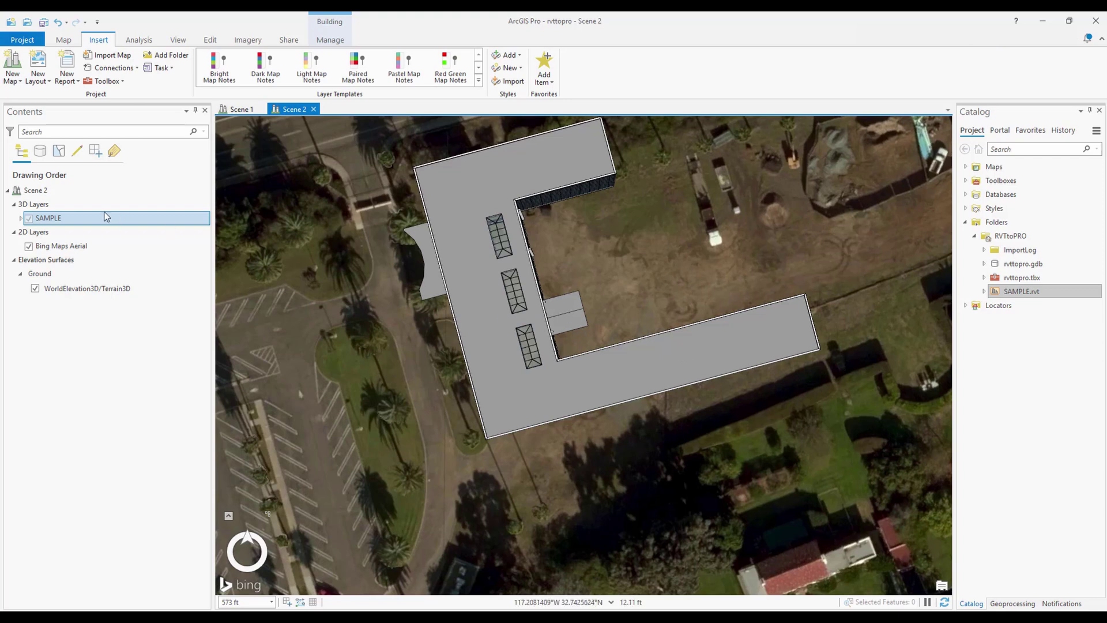
Turn on the Architectural, Structural, Electrical, Mechanical and Piping sublayers and orbit onto the building.
click(20, 219)
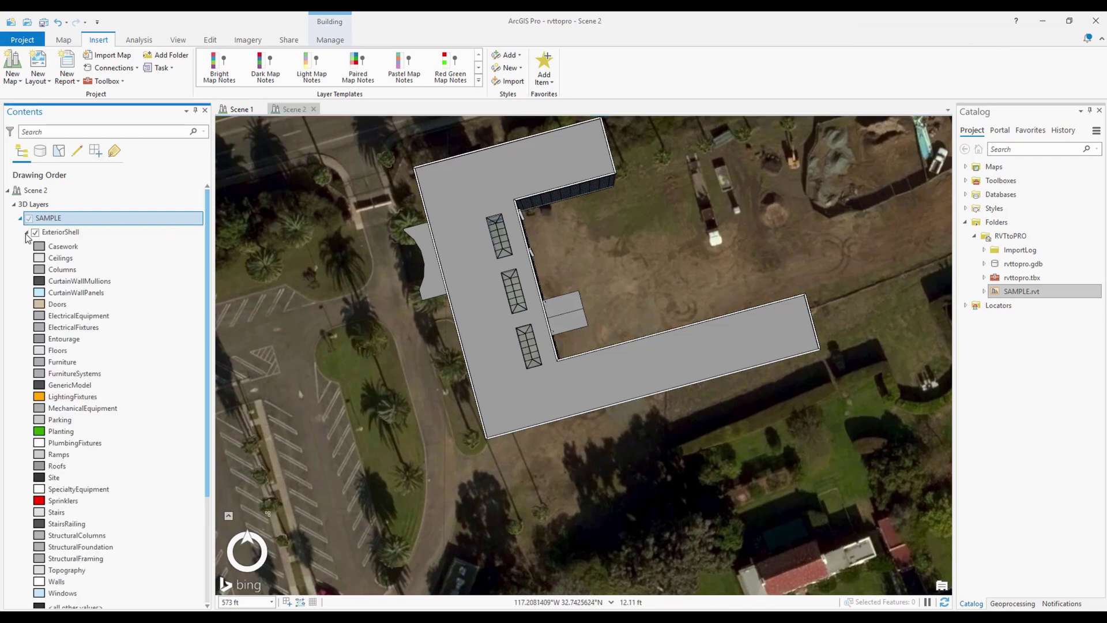
click(36, 246)
click(36, 260)
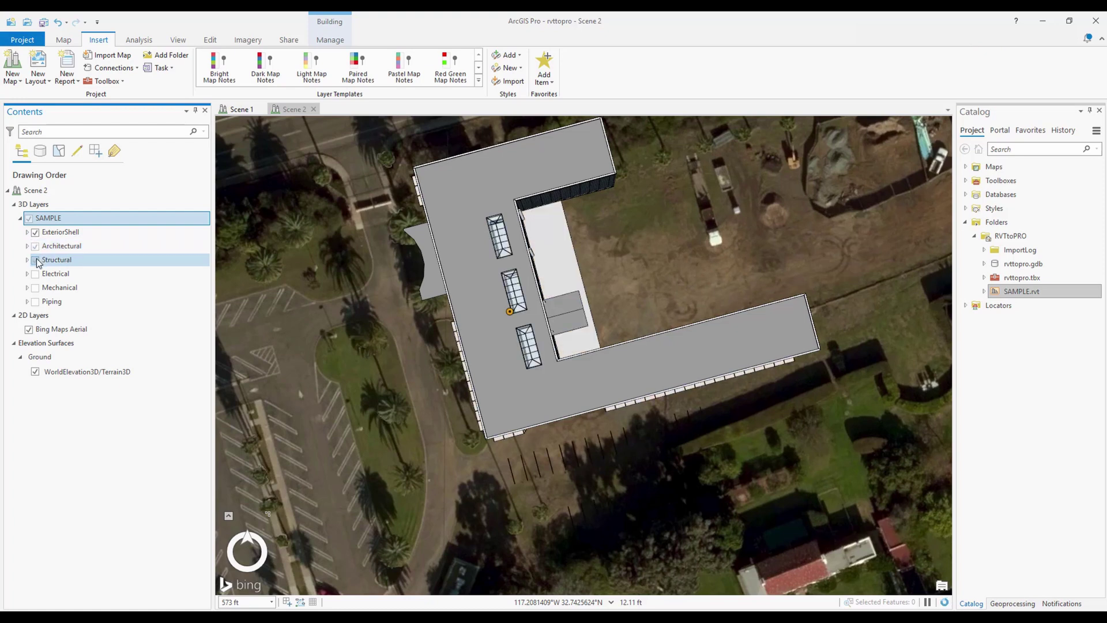
click(36, 274)
click(36, 288)
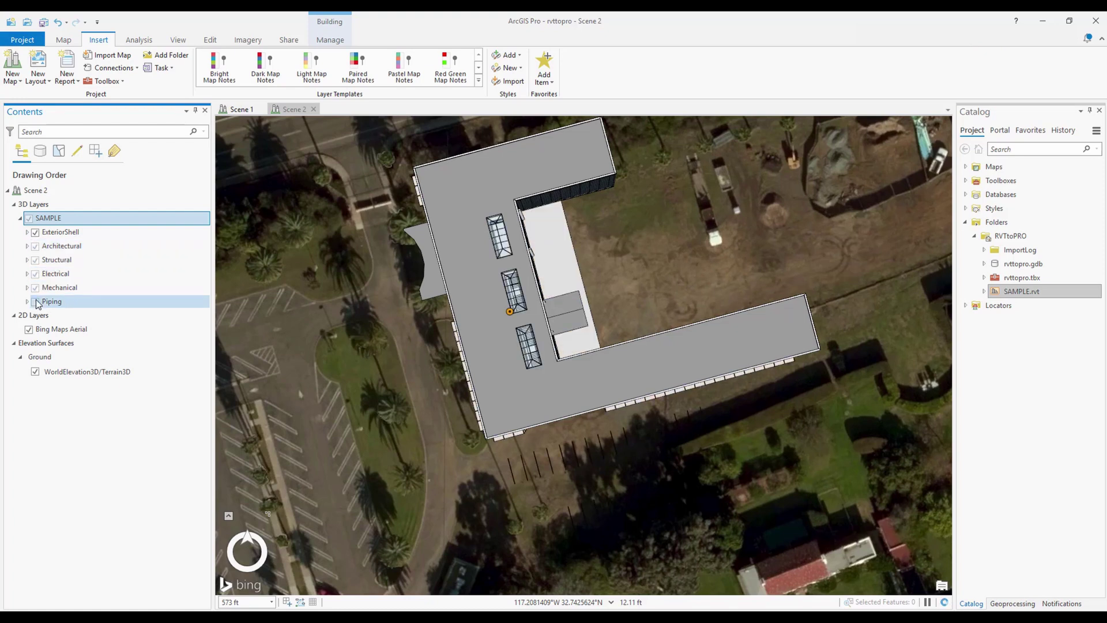
click(35, 302)
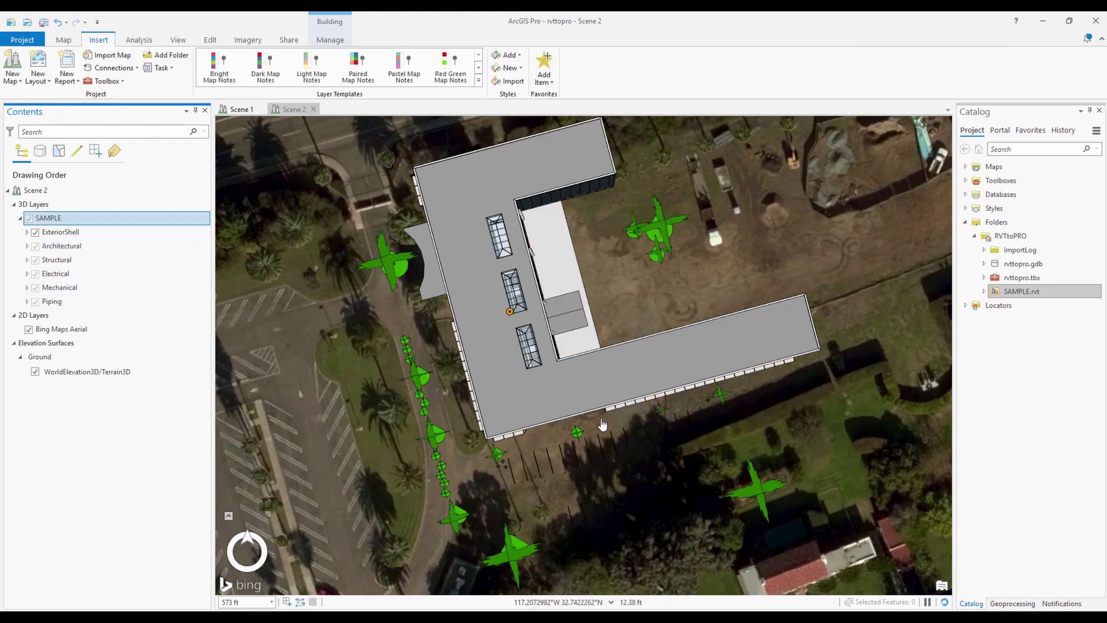
middle_drag(780, 468, 503, 246)
scroll(910, 358, up, 5)
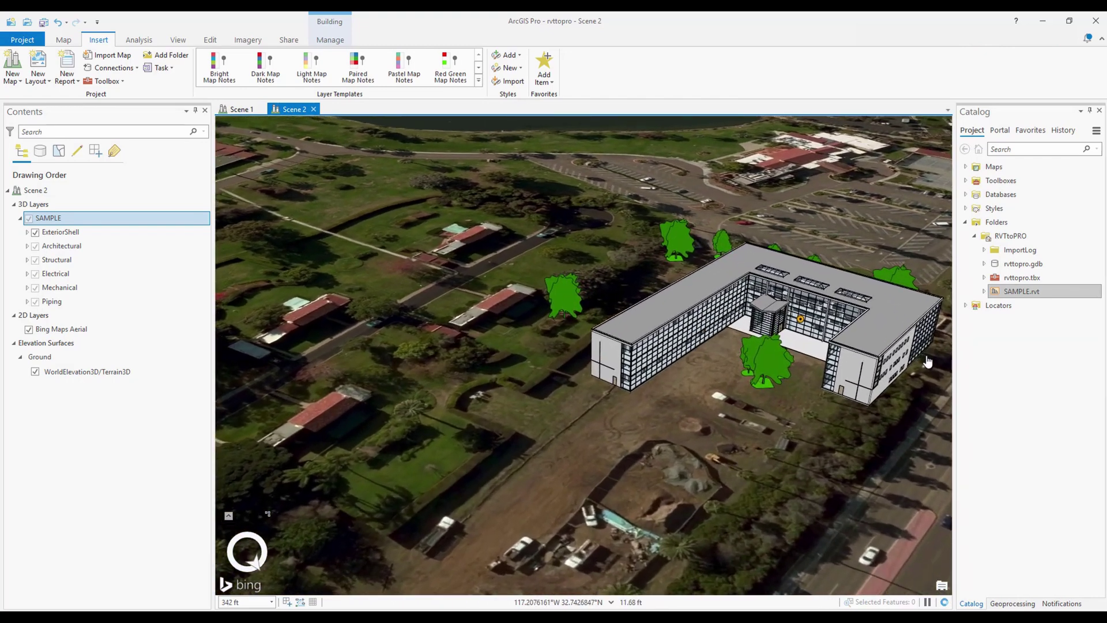